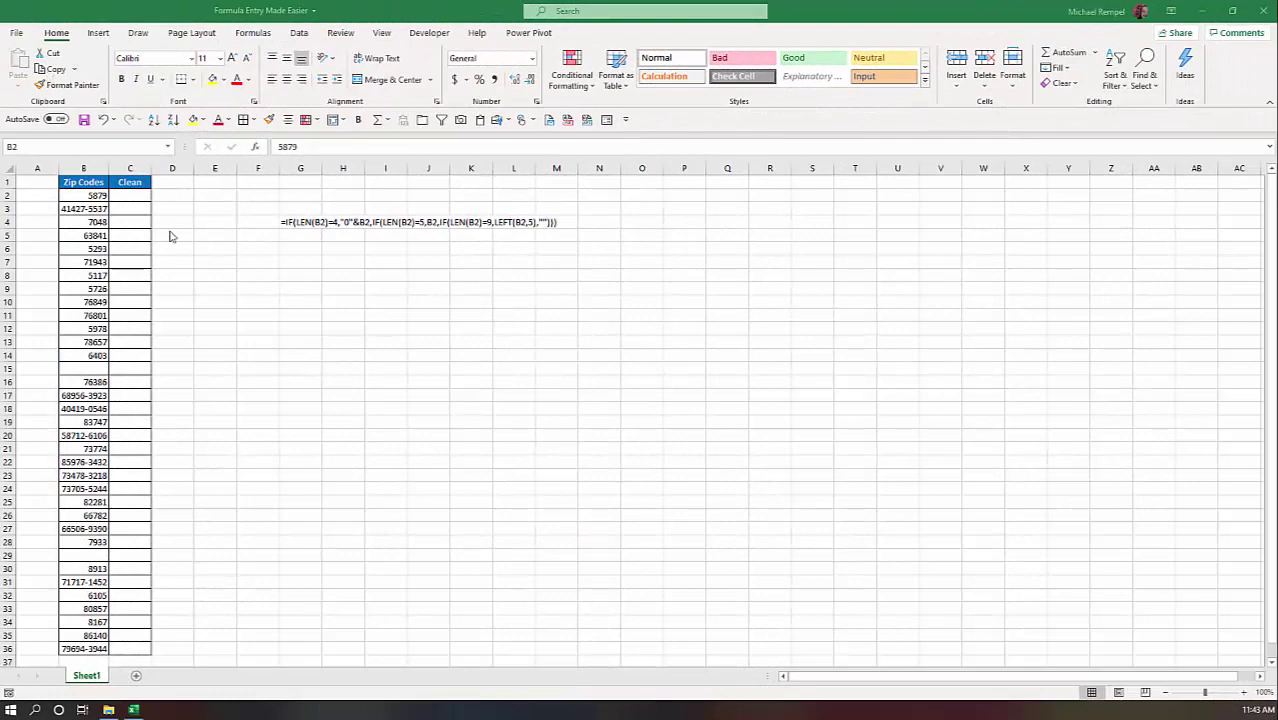
Select C2 and enlarge the formula bar to several lines, ready to write its formula
left_click(88, 193)
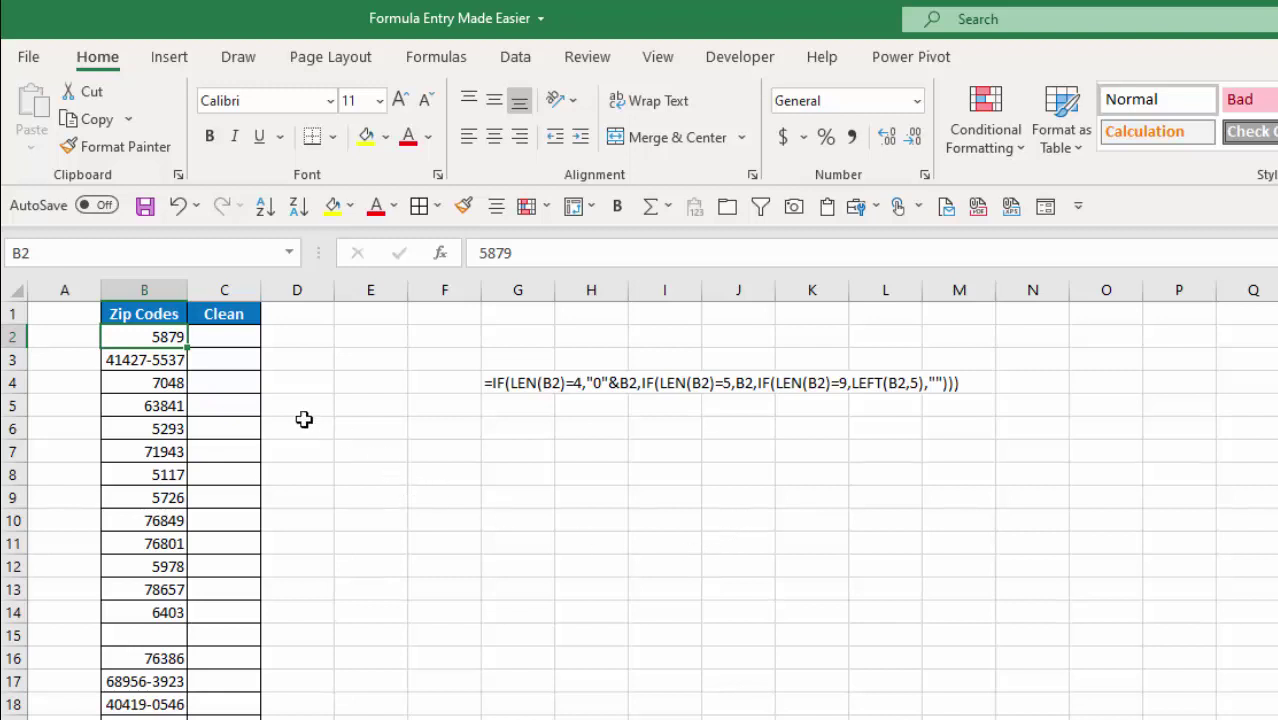
left_click(228, 340)
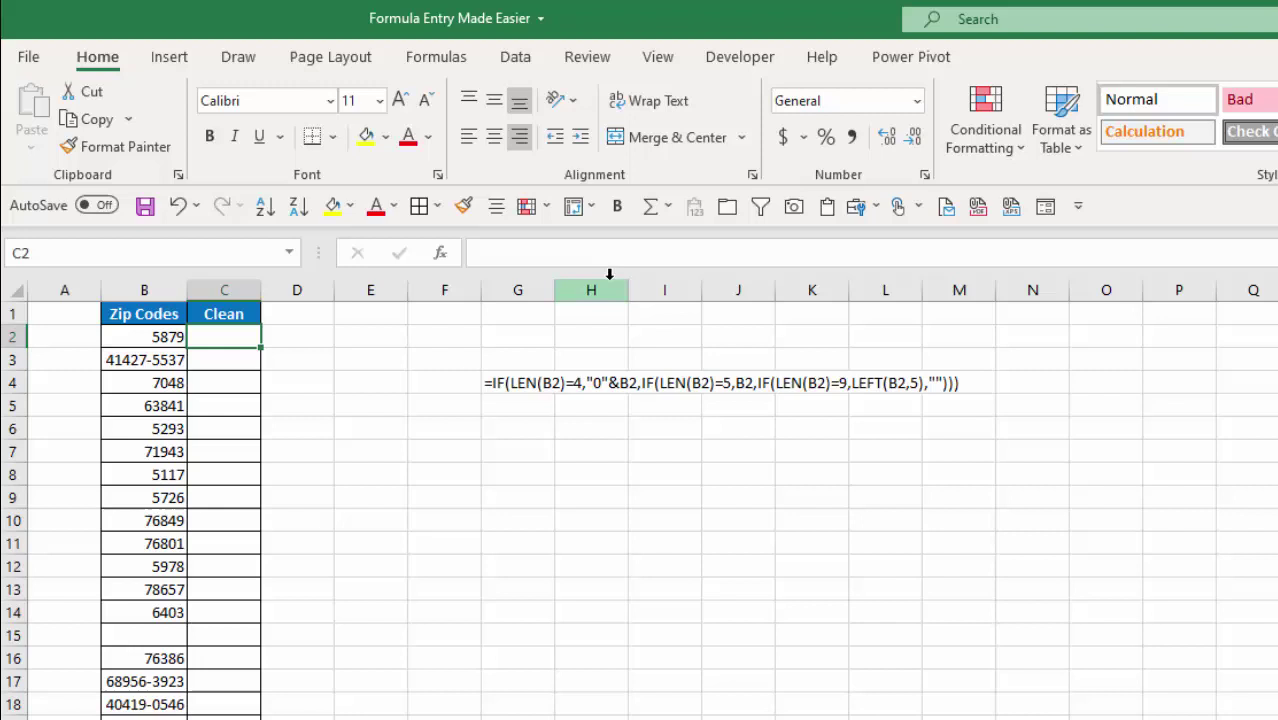
left_click_drag(599, 276, 612, 359)
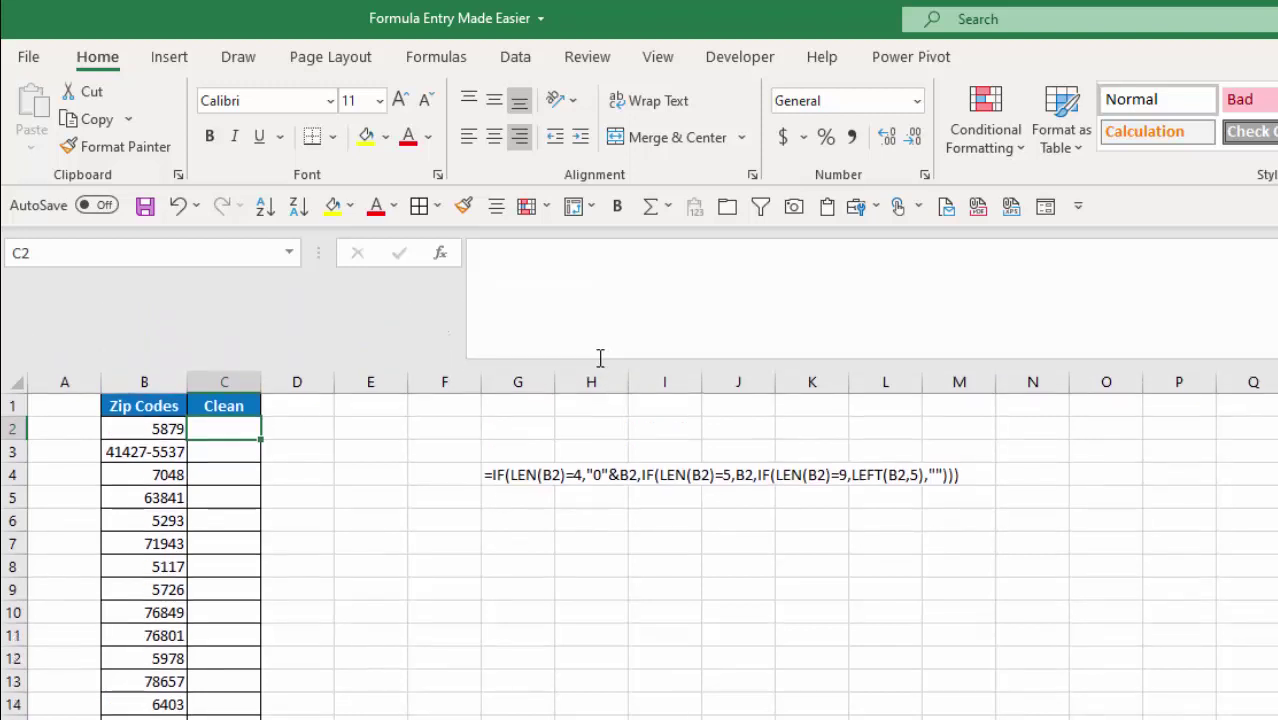
left_click(510, 257)
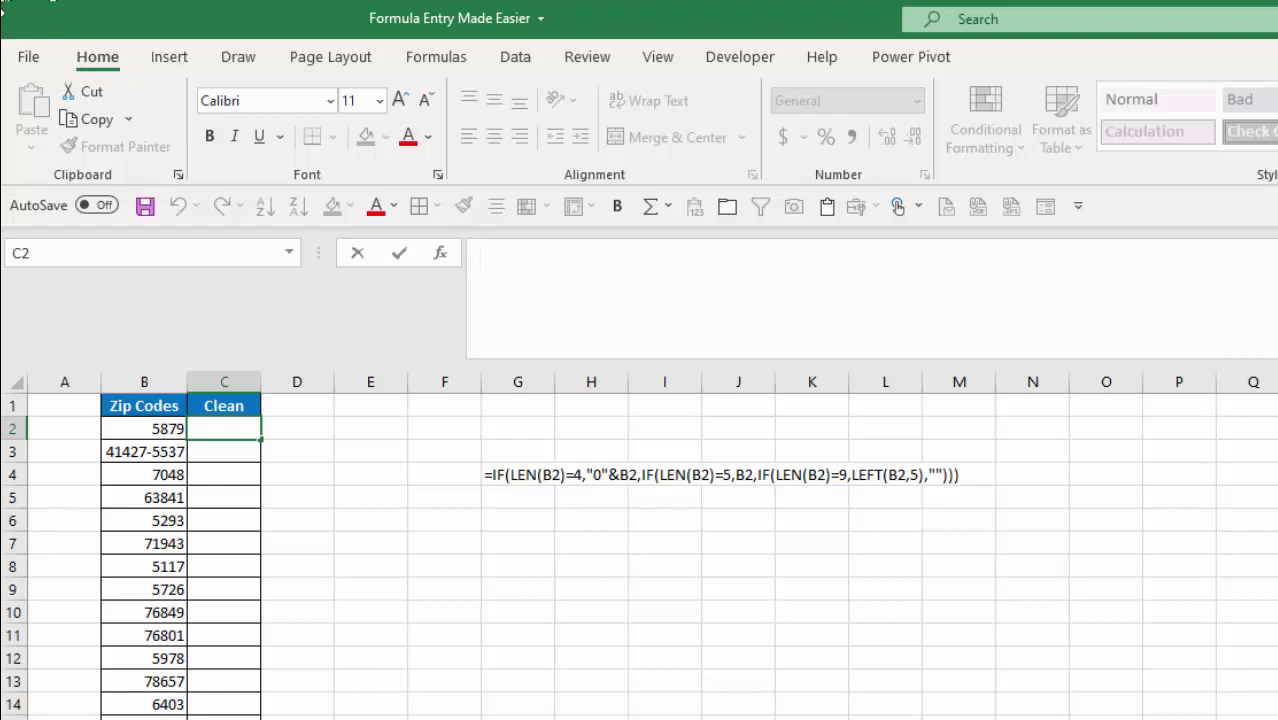
Start C2's formula with =IF(LEN(B2)=4,"0"&B2, on its first line
type("=if")
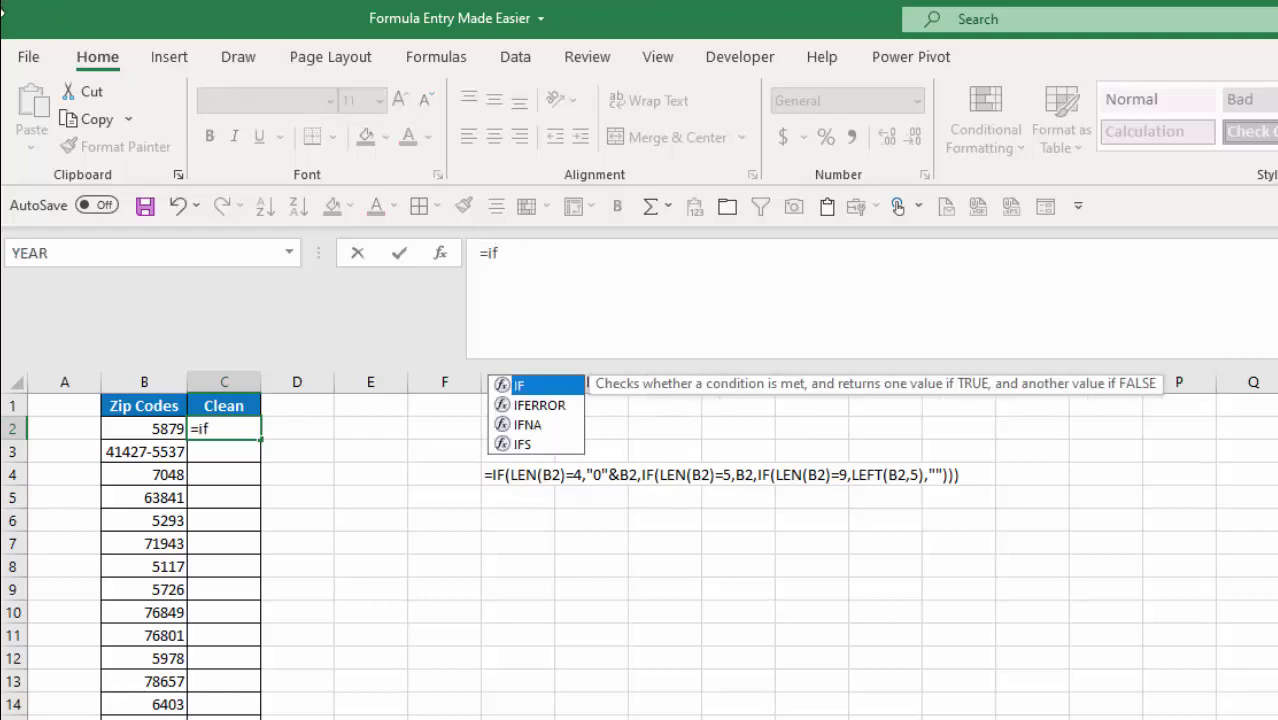
key("Tab")
type("len")
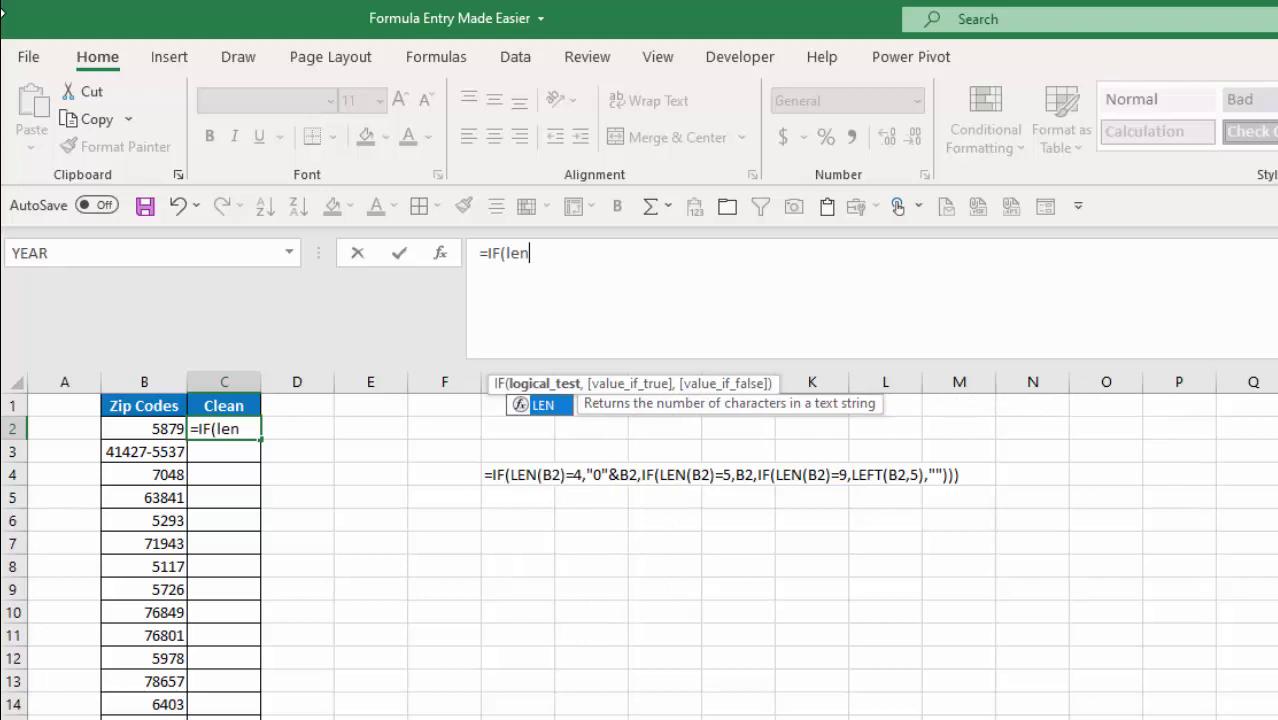
key("Tab")
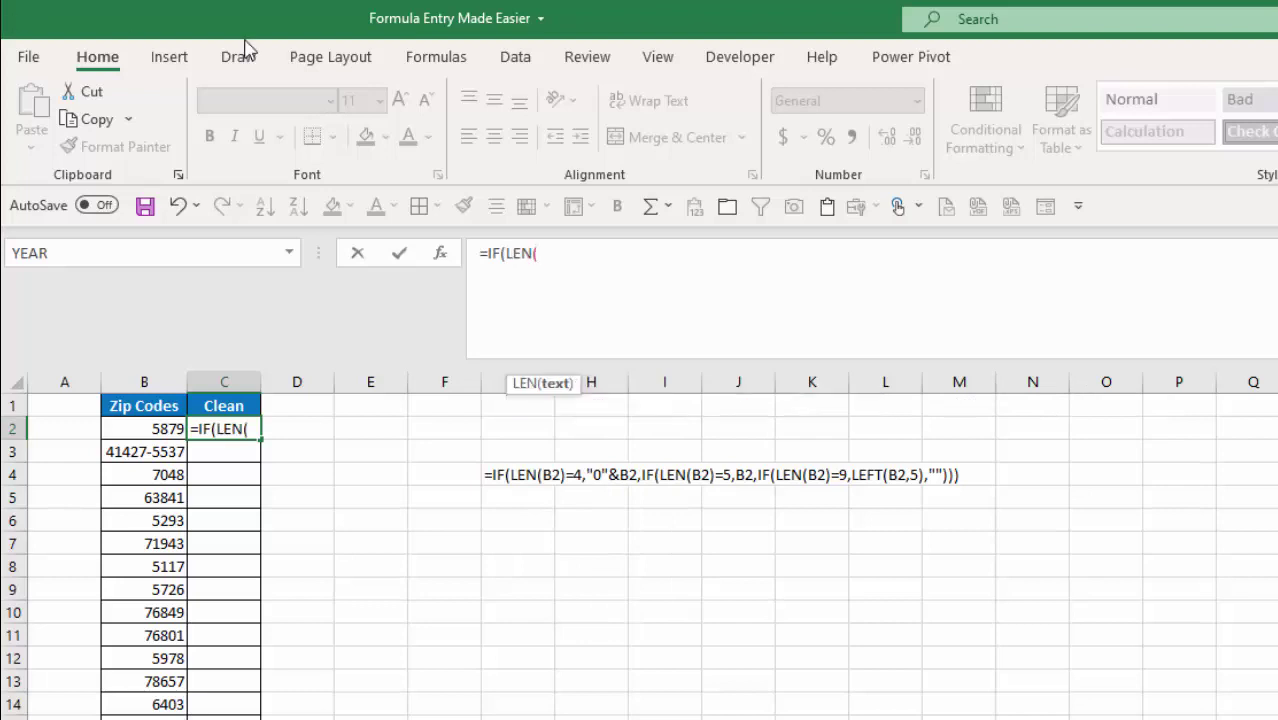
type("b2)")
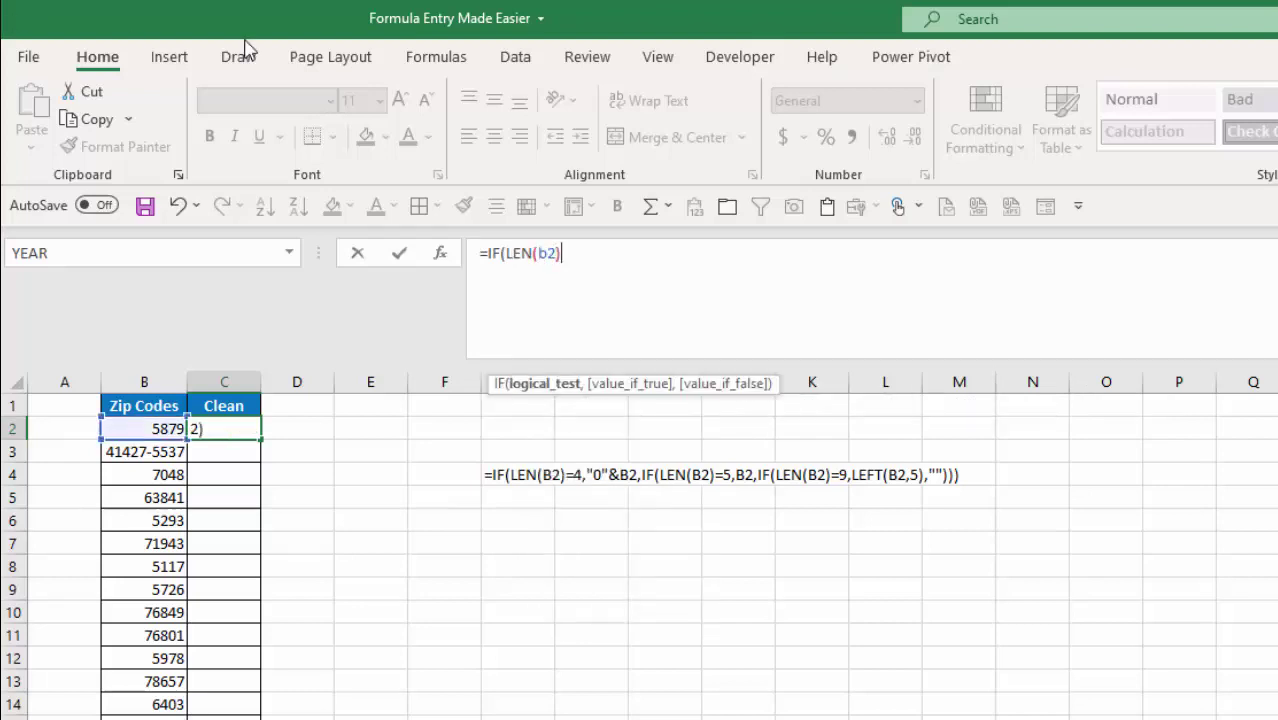
type("=4,")
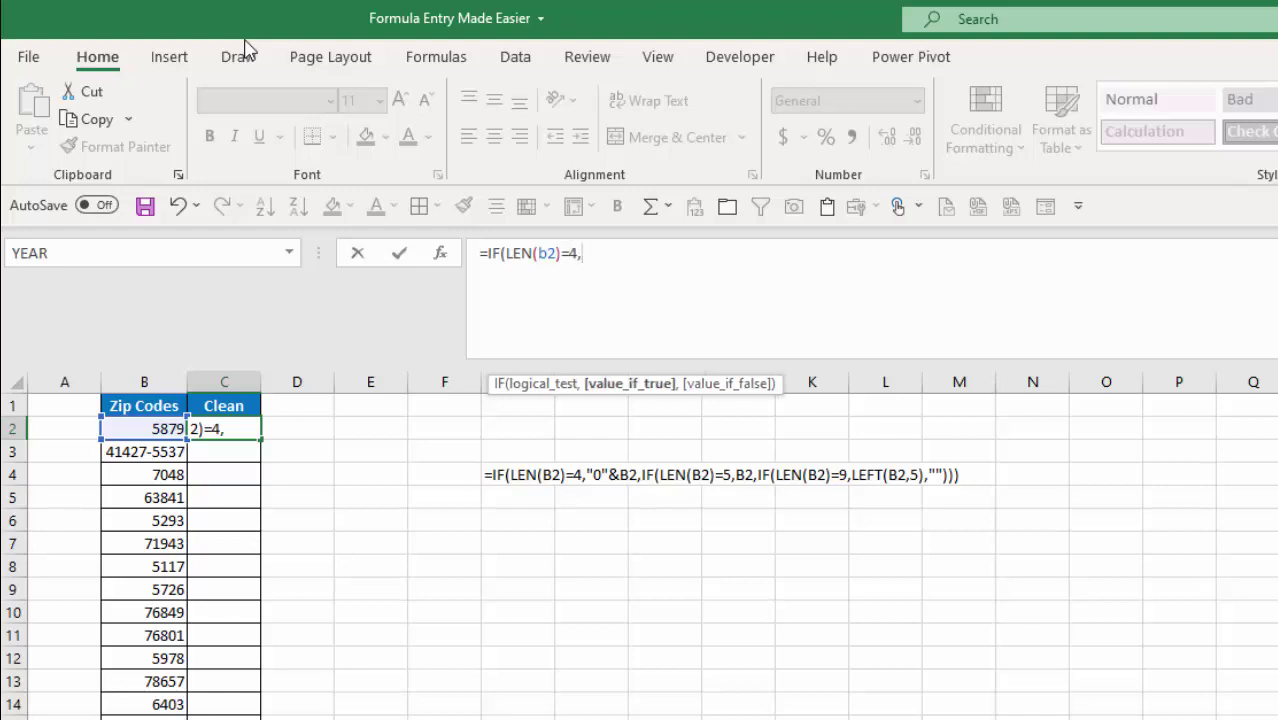
type("\"0\"&b")
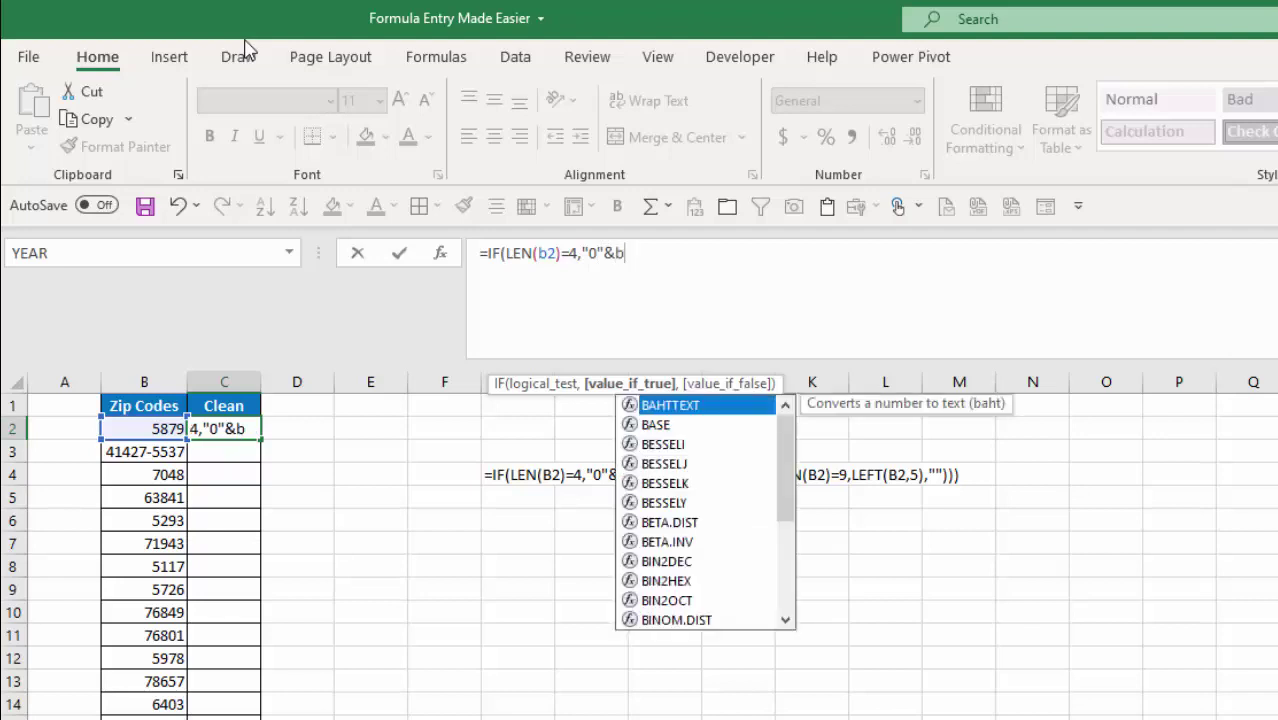
type("2")
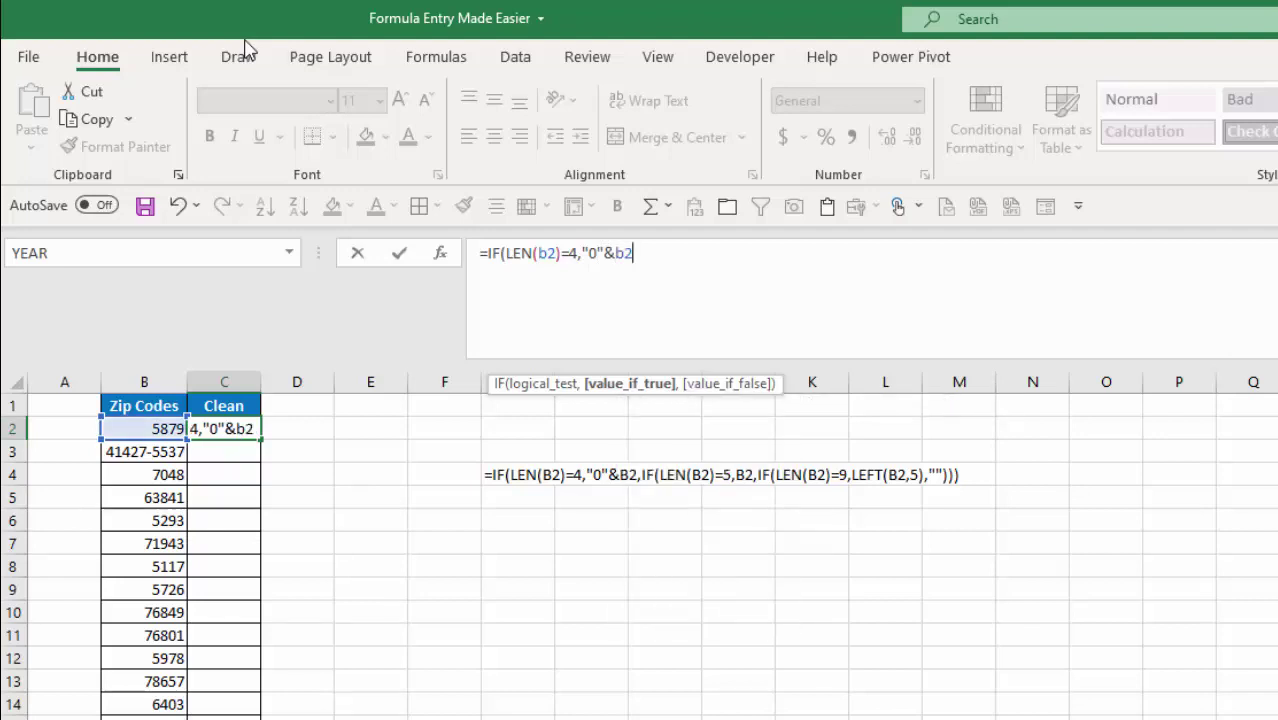
type(",")
key("alt+Return")
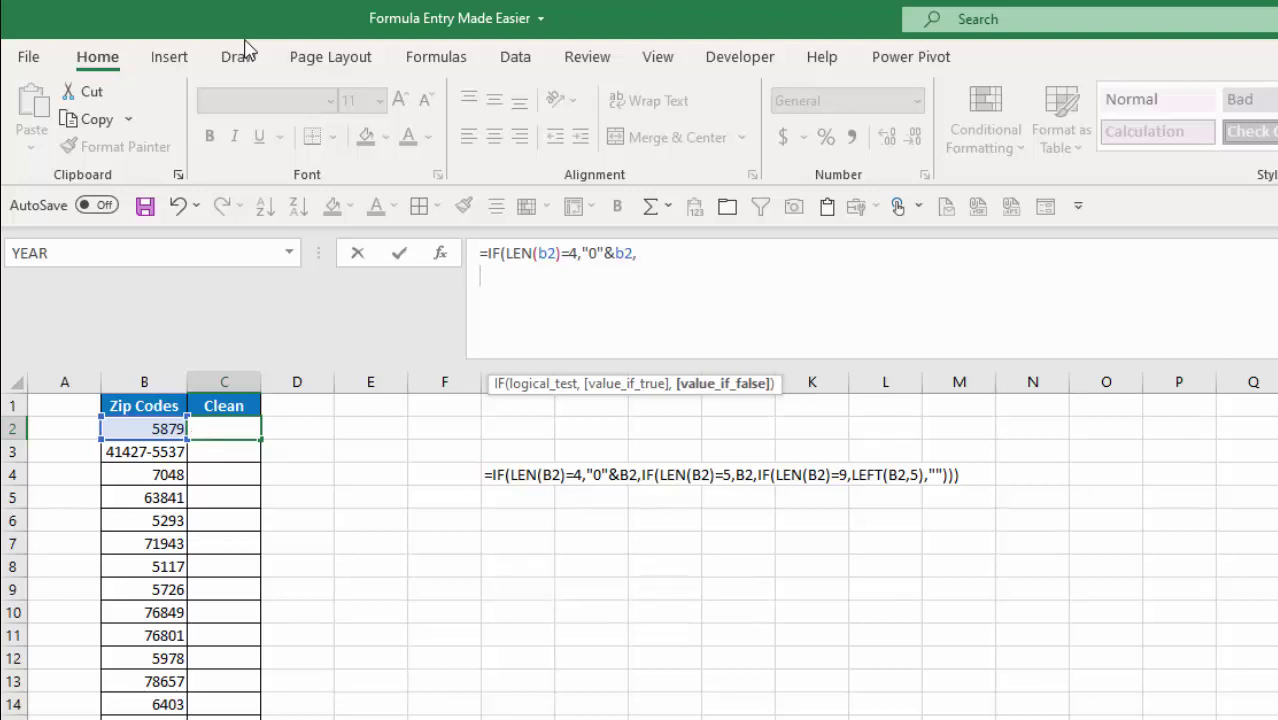
Add a second line with the nested test IF(LEN(B2)=5,B2,
type("if")
key("Tab")
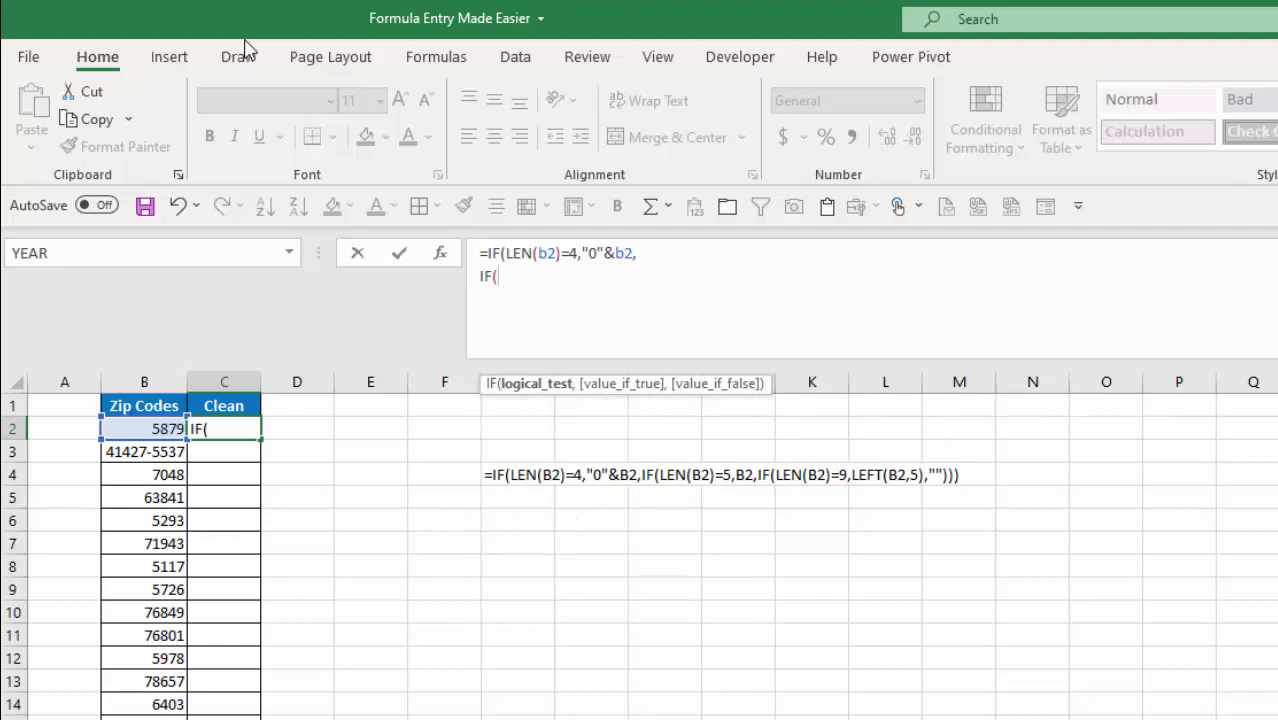
type("len")
key("Tab")
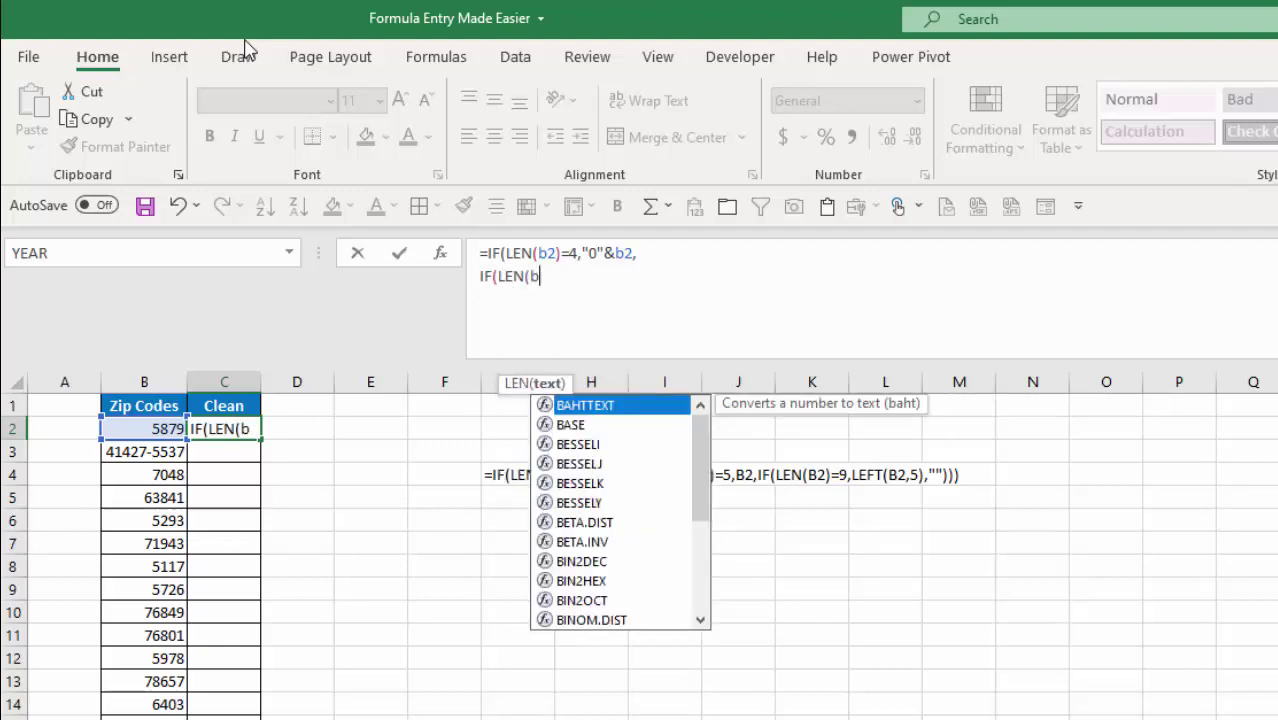
type("2)=5")
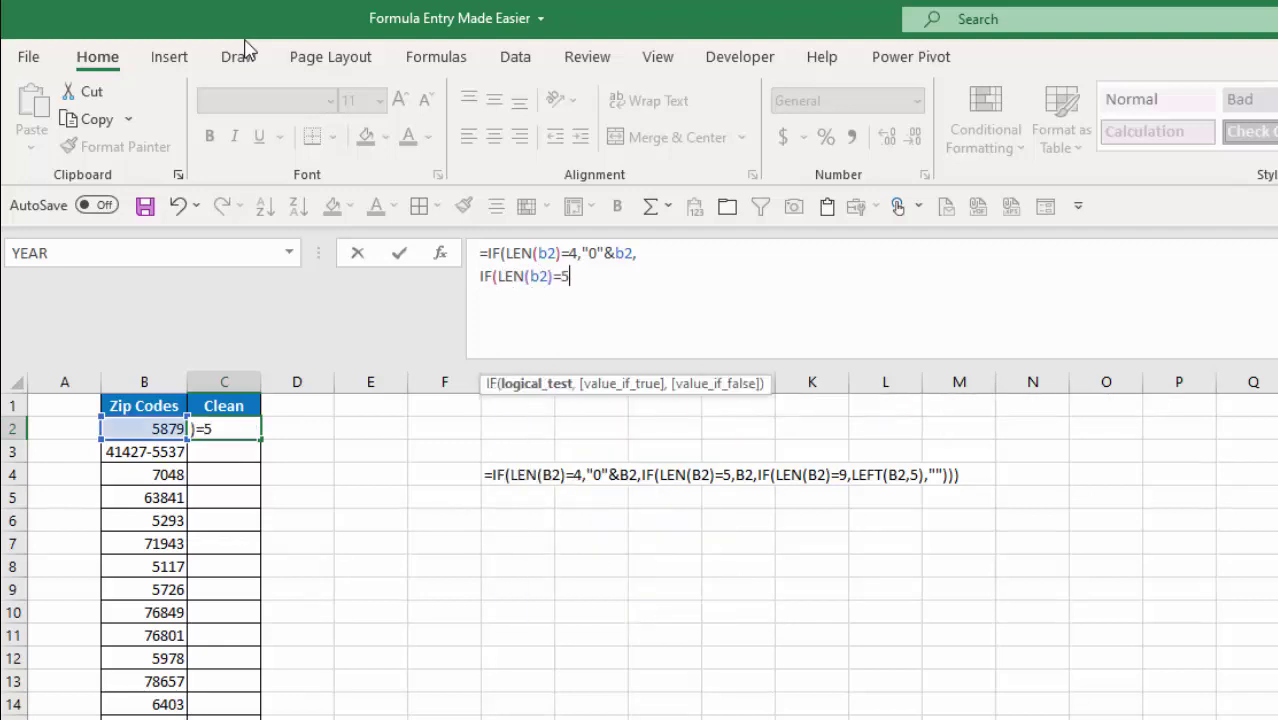
type(",b2")
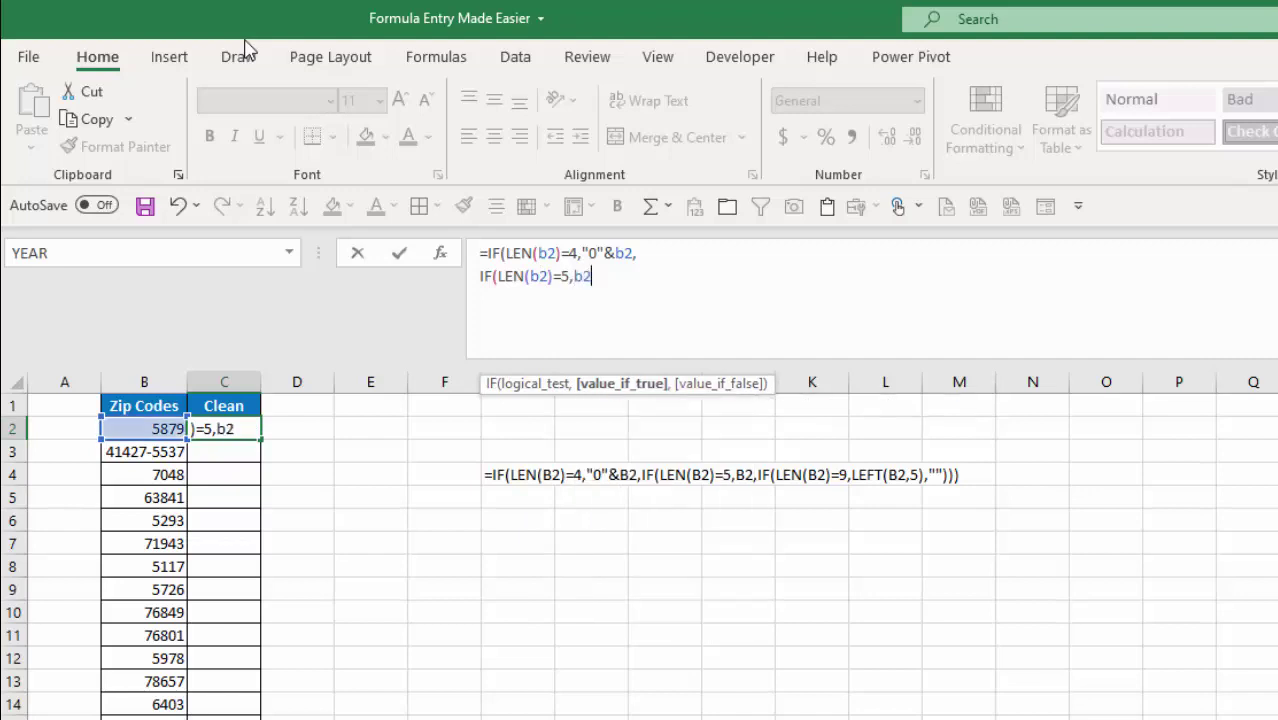
type(",")
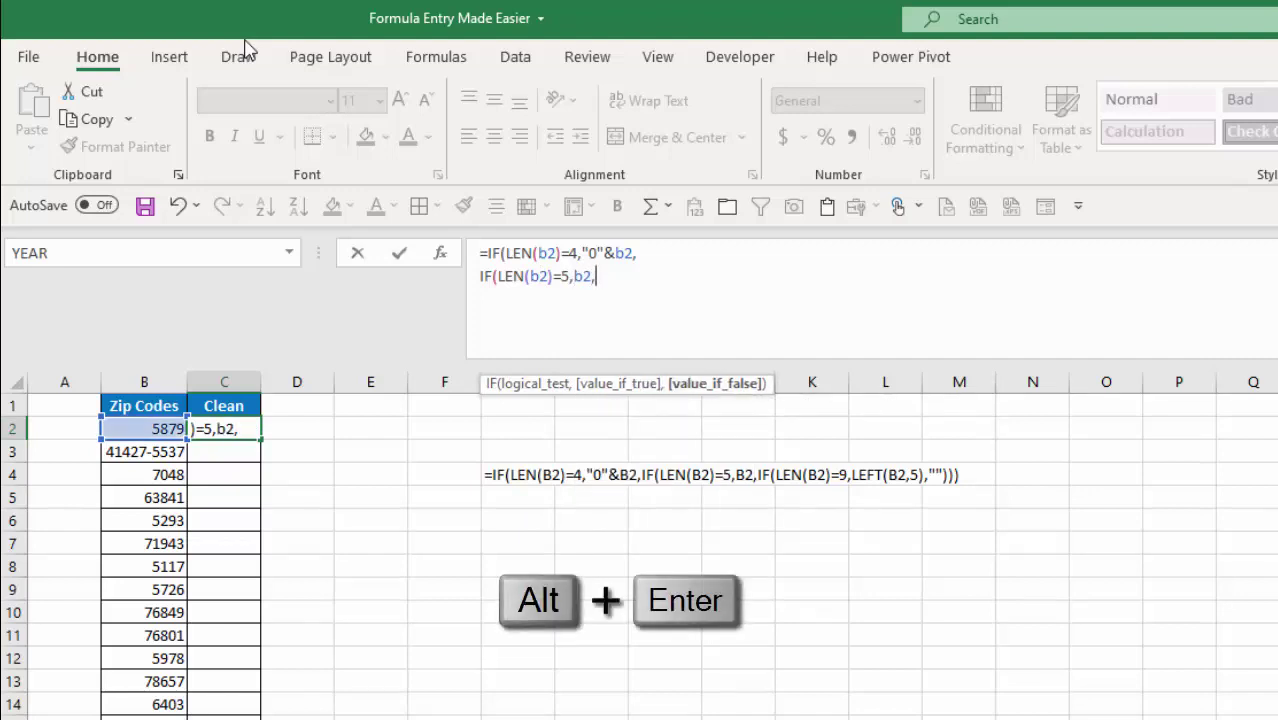
key("alt+Return")
Add IF(LEN(B2)=9,LEFT(B2,5), then a closing ""))) line, and enter the formula
type("IF(l")
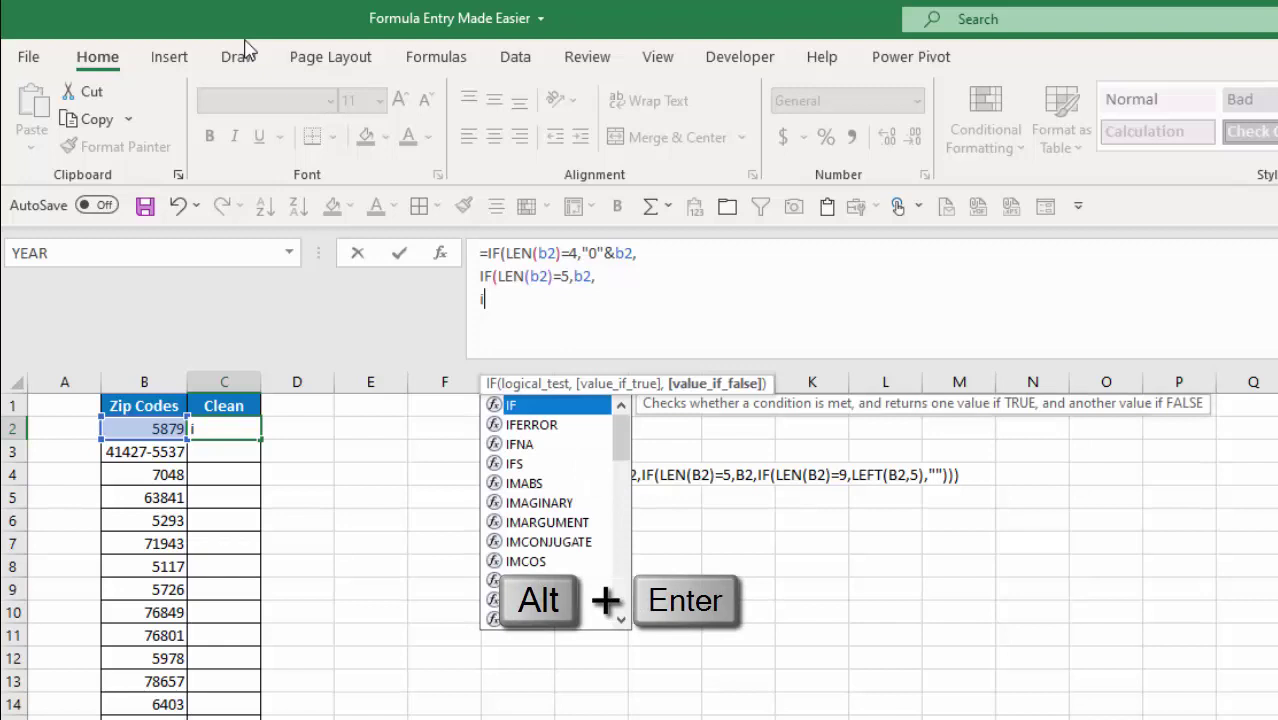
type("en")
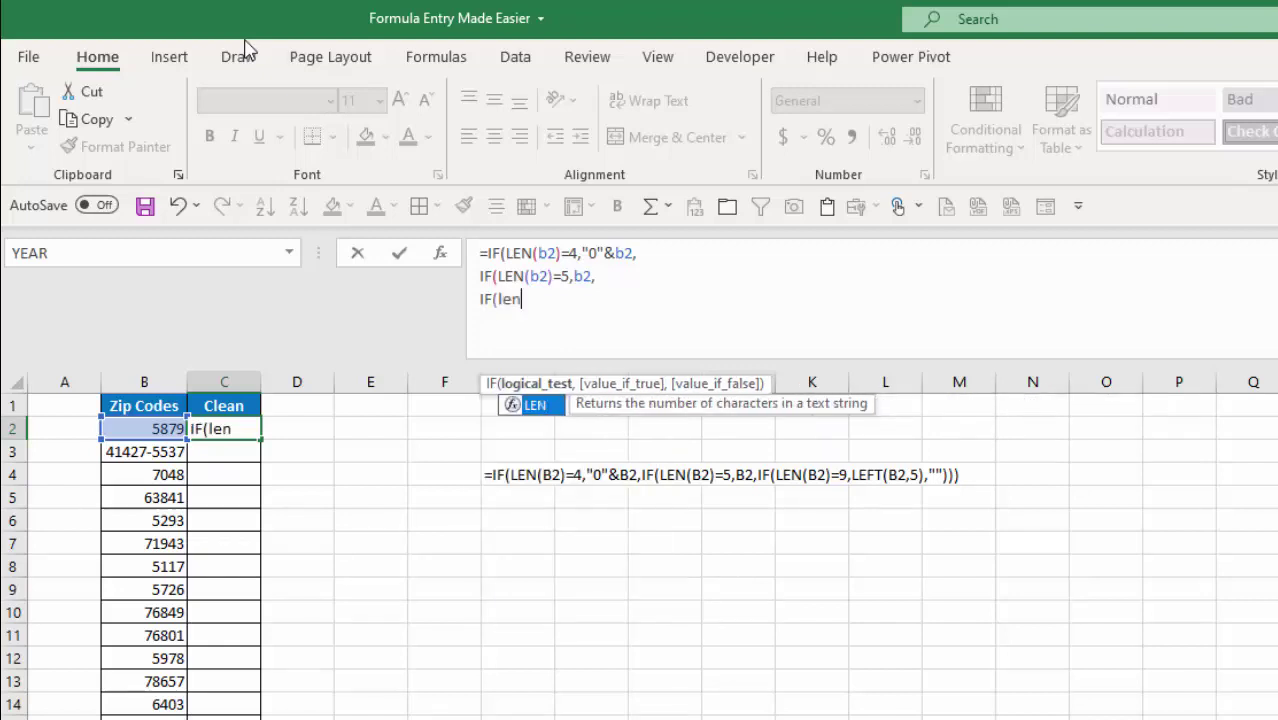
key("Tab")
type("b2")
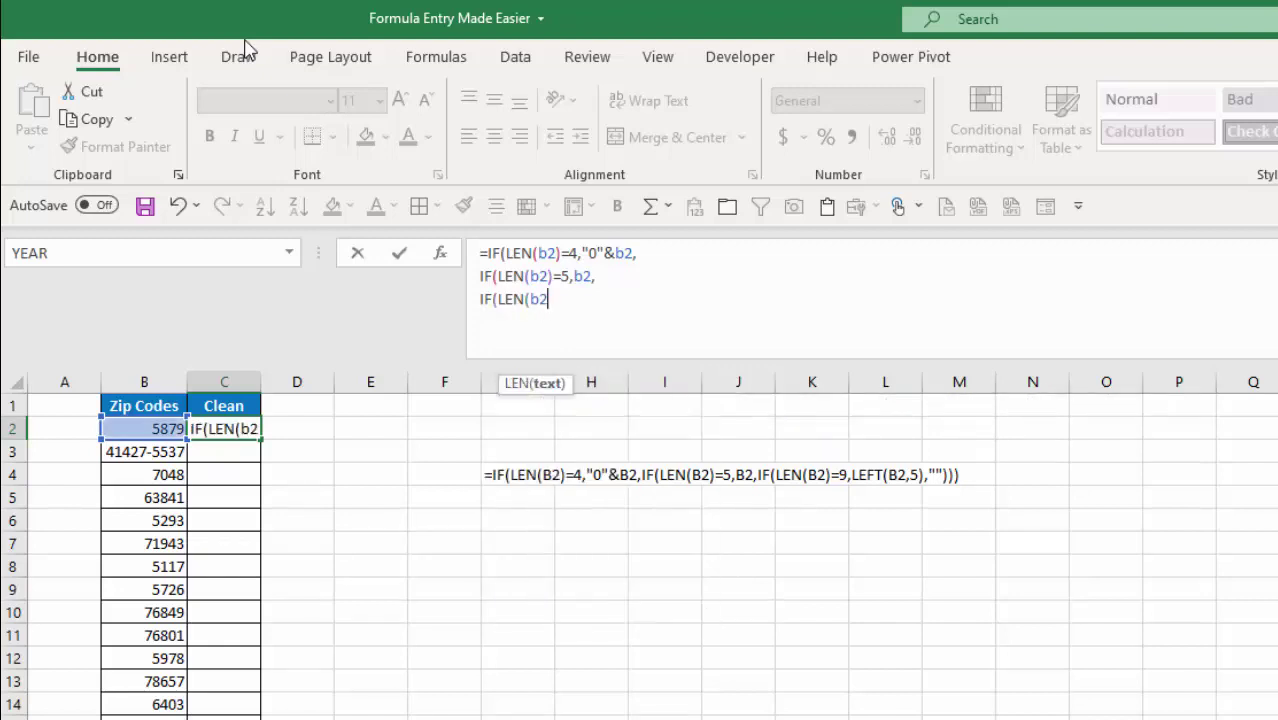
type(")=9")
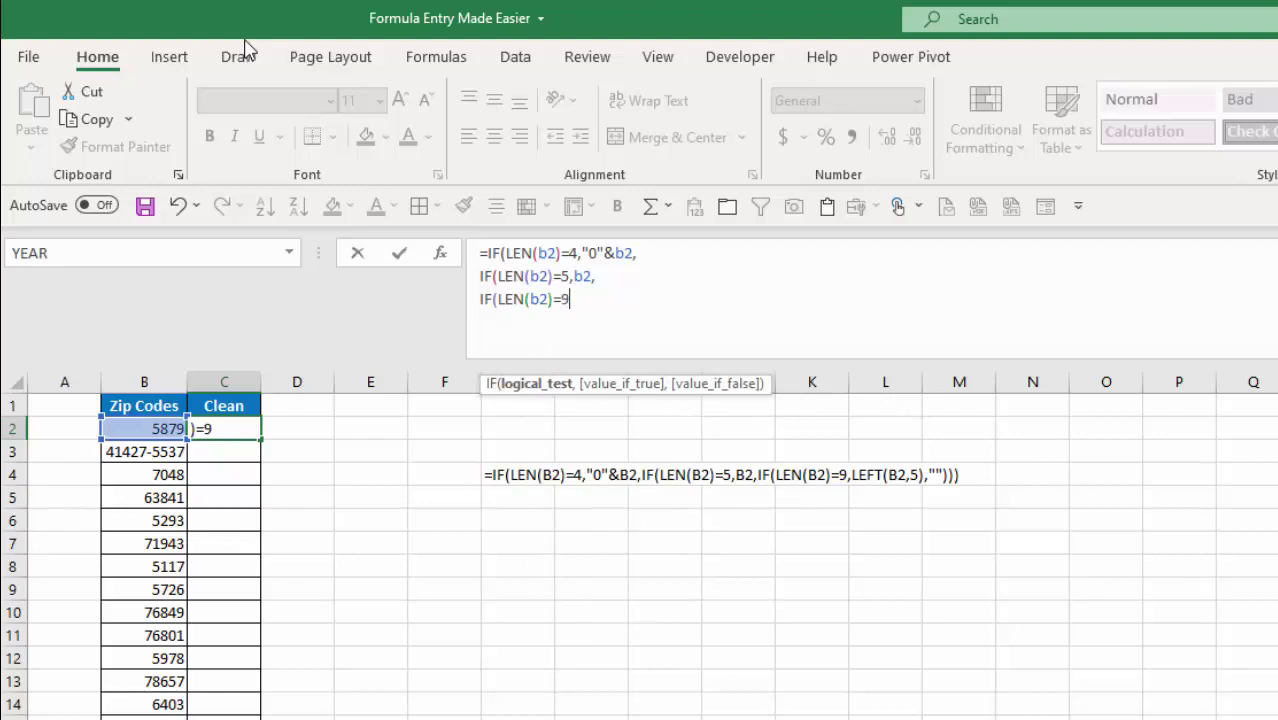
type(",lef")
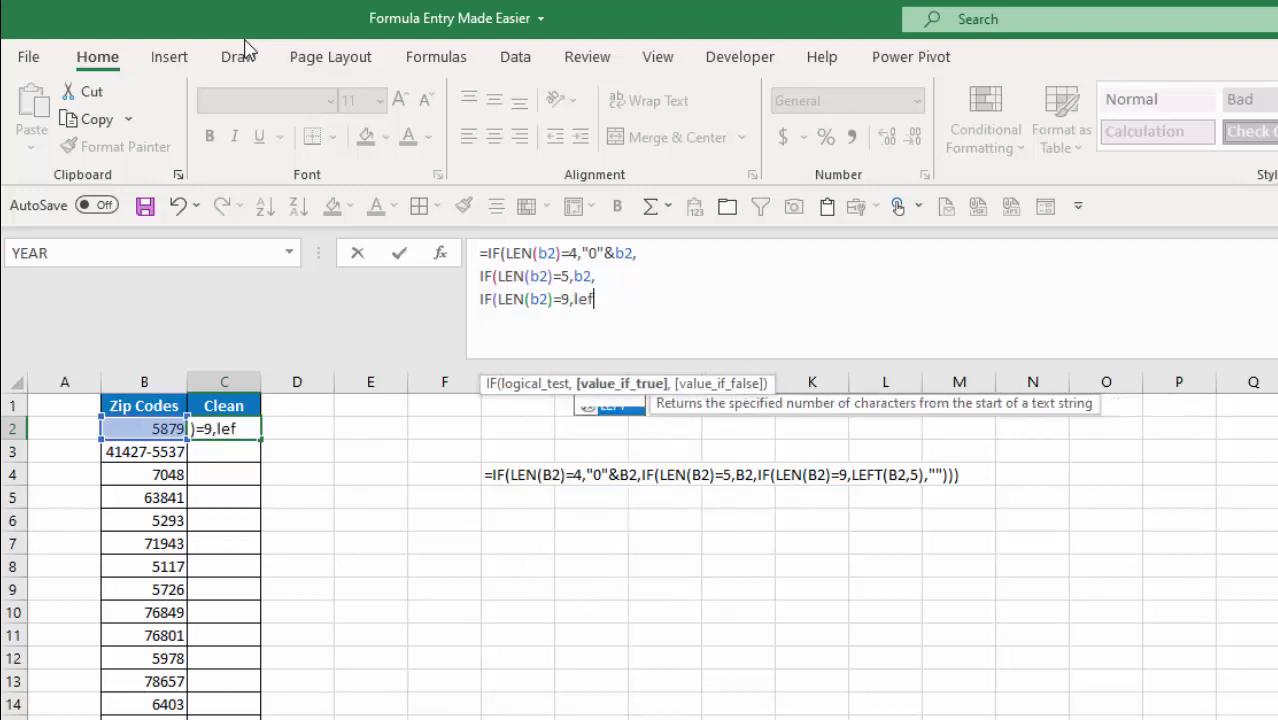
key("Tab")
type("b2")
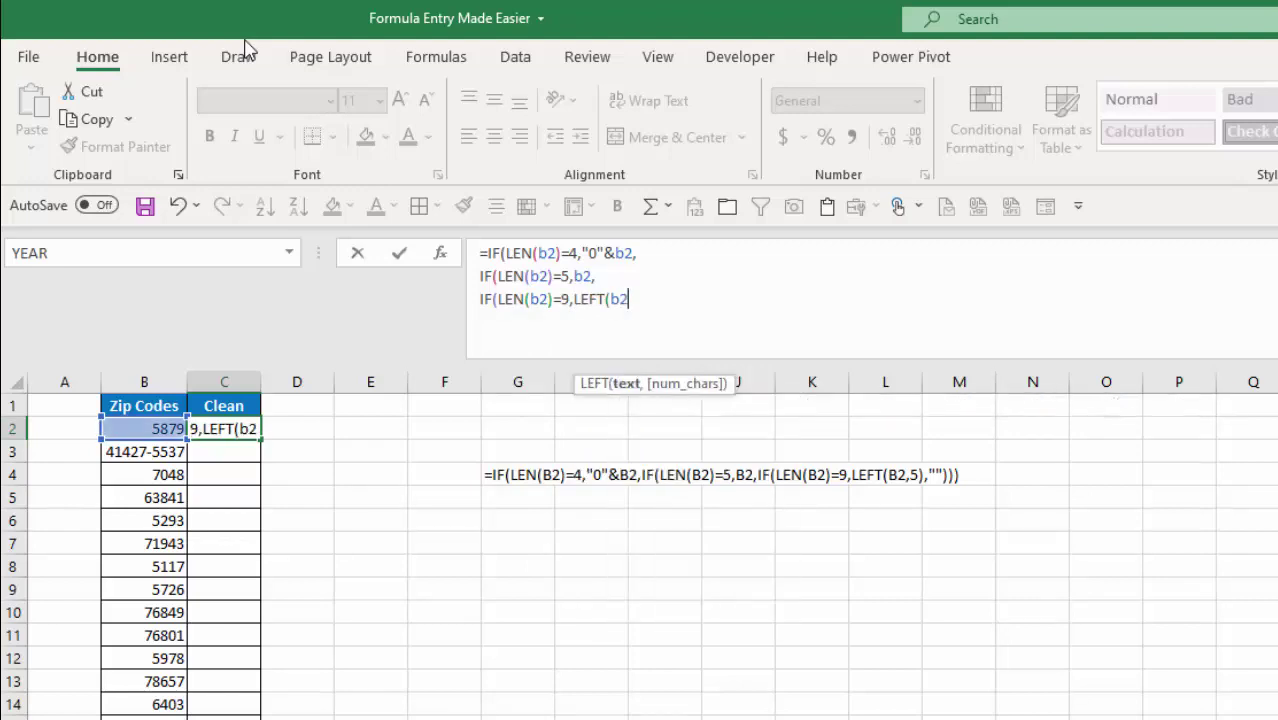
type(",5)")
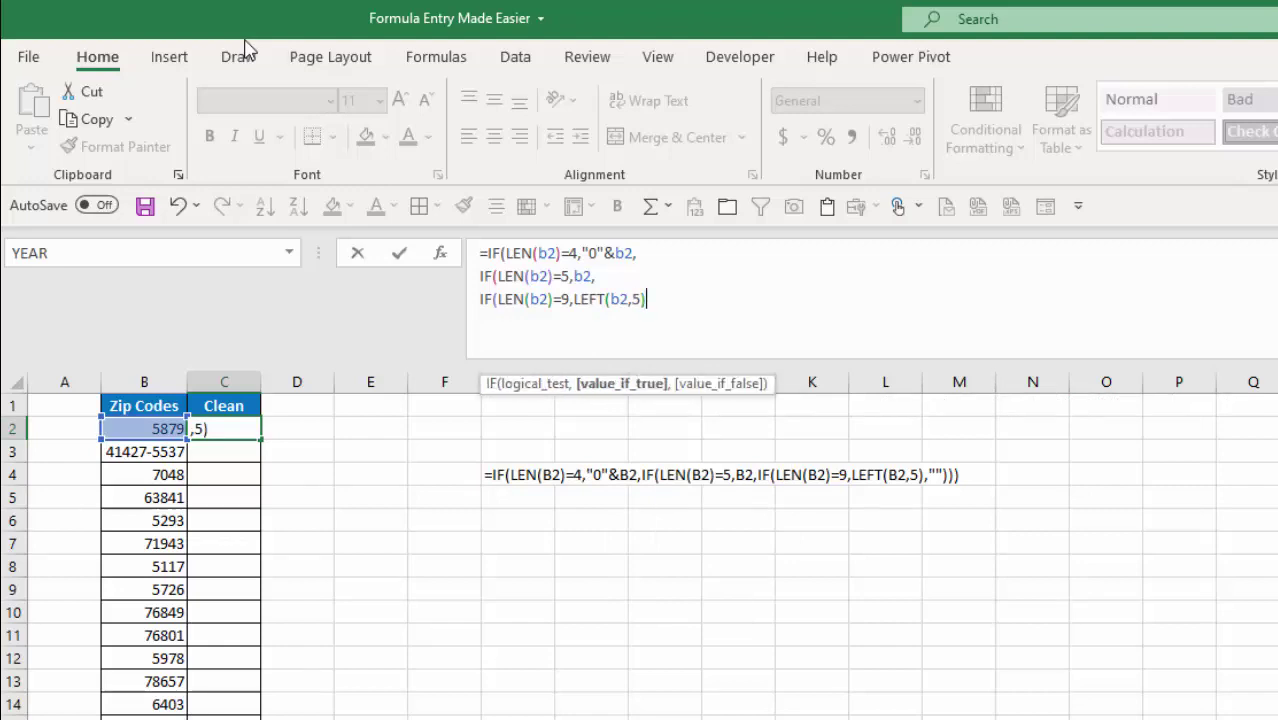
type(",")
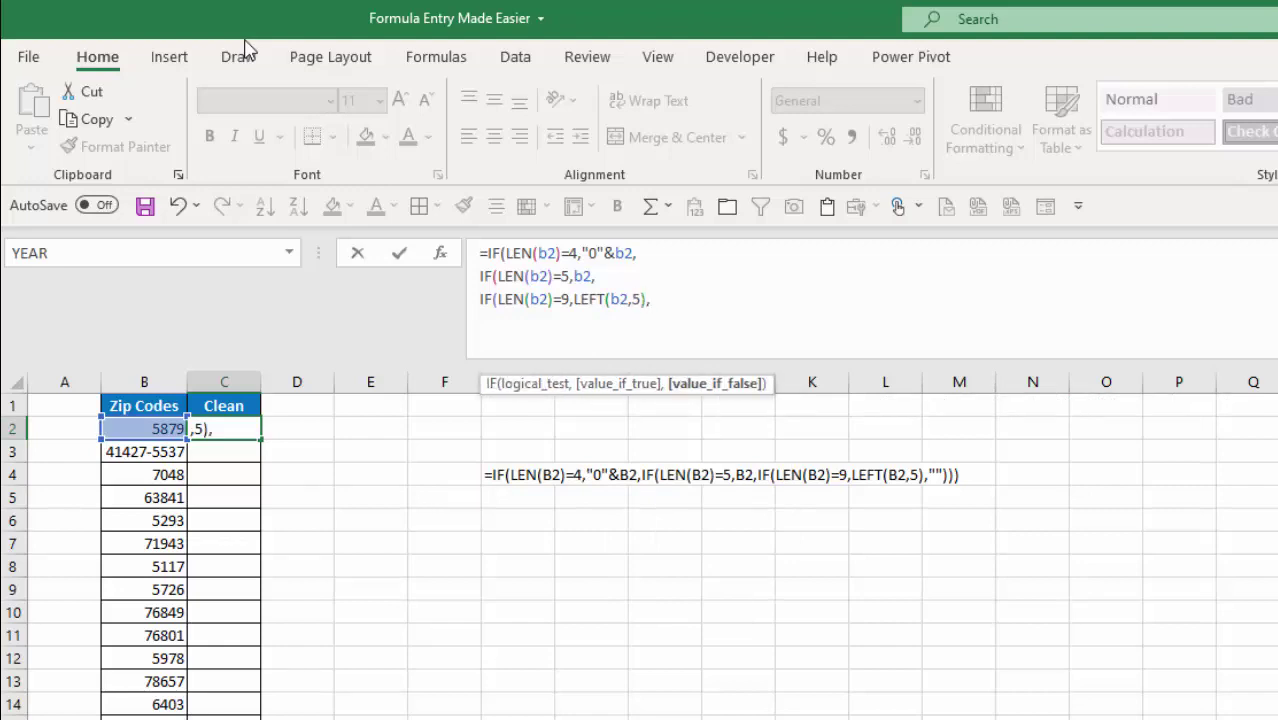
key("alt+Return")
type("\"\")))")
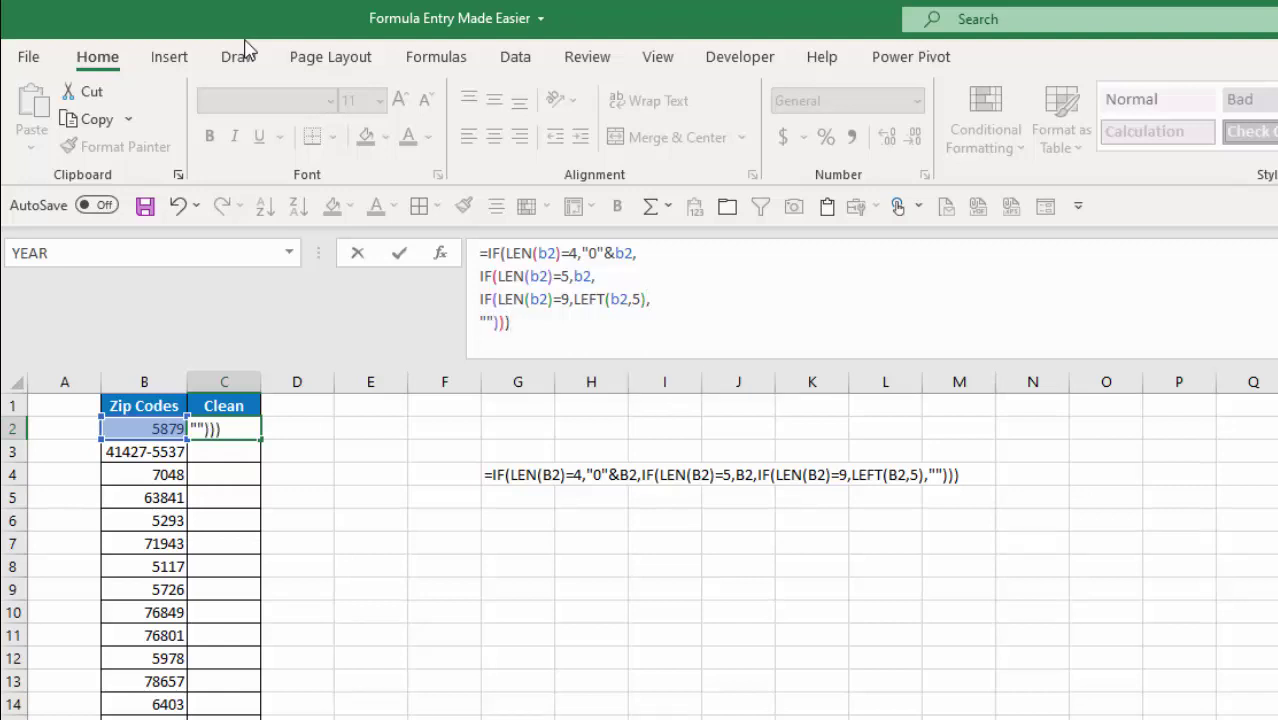
key("Return")
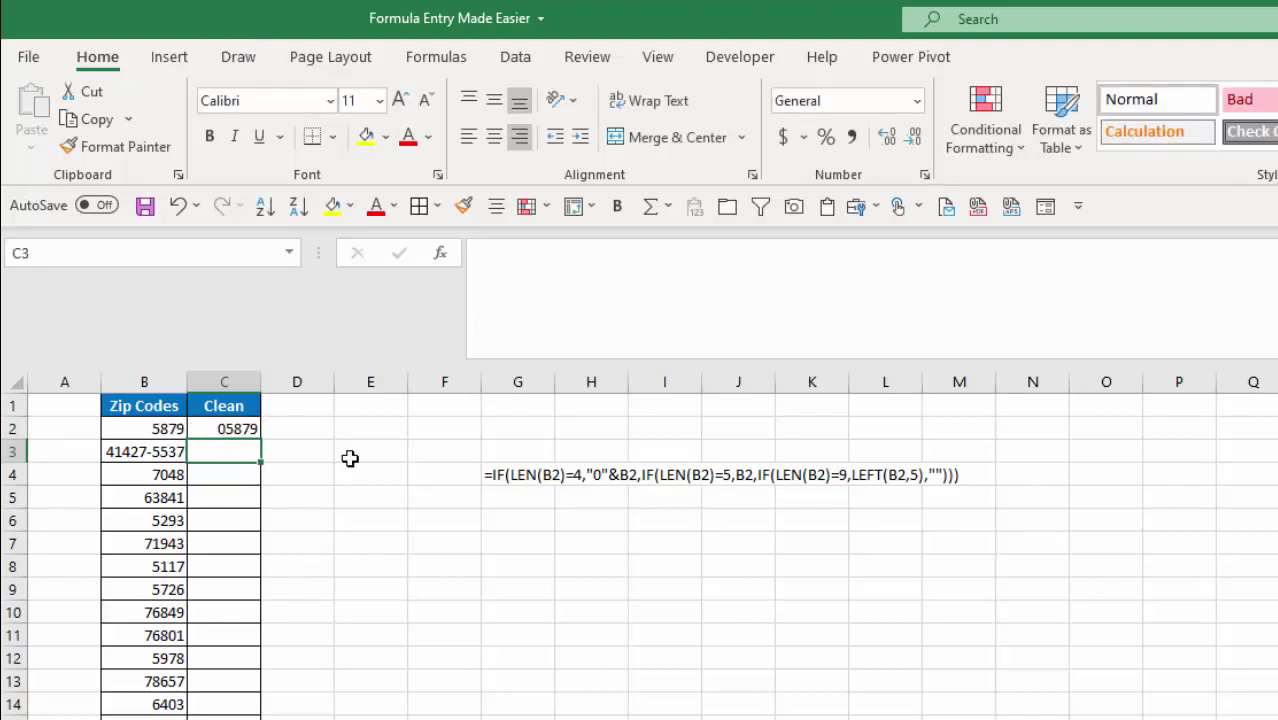
Reselect C2 and fit the formula bar height to its four formula lines
key("Up")
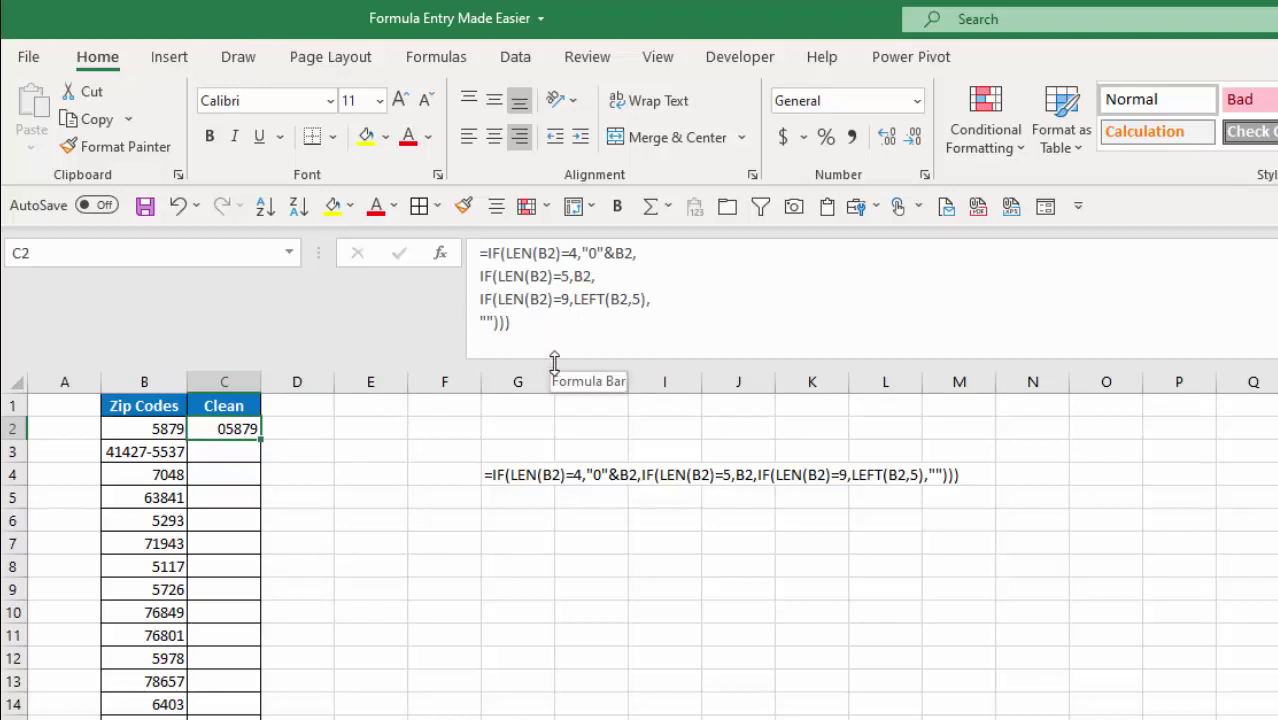
left_click_drag(553, 357, 552, 357)
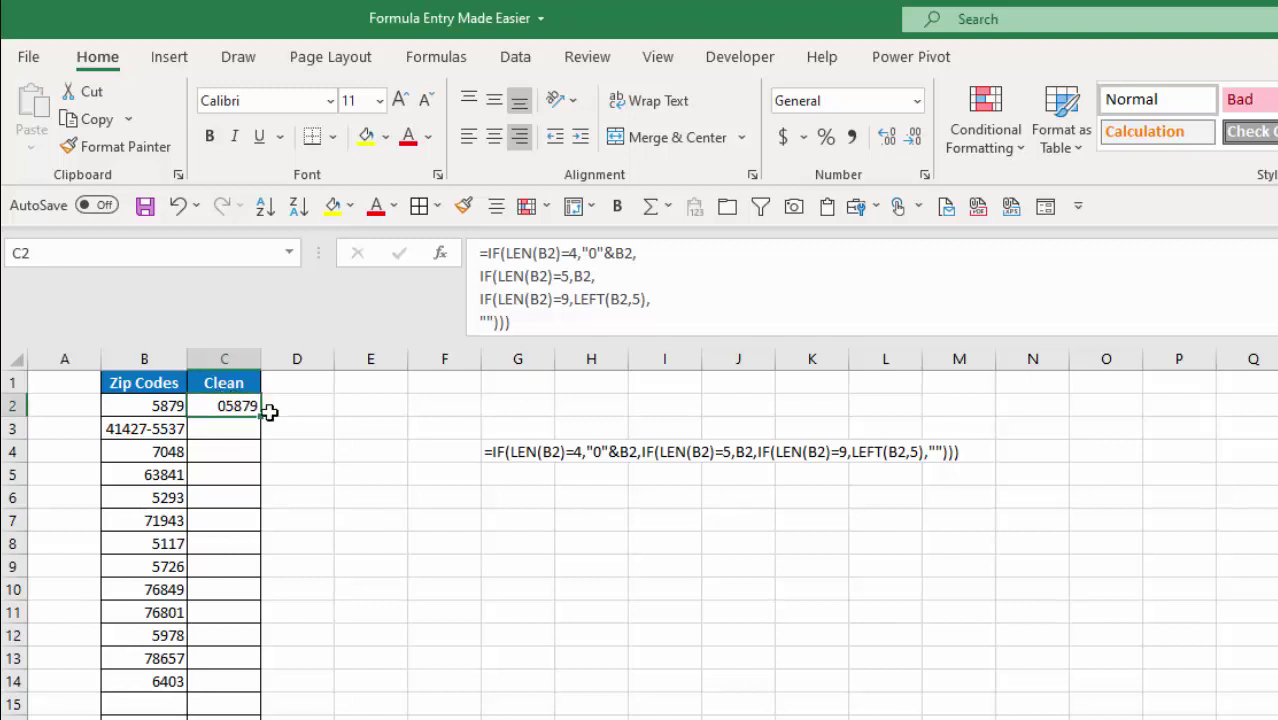
Fill C2's formula down the Clean column, check C9, and shrink the formula bar to one line
left_click_drag(265, 419, 228, 718)
scroll(228, 540, "up", 2)
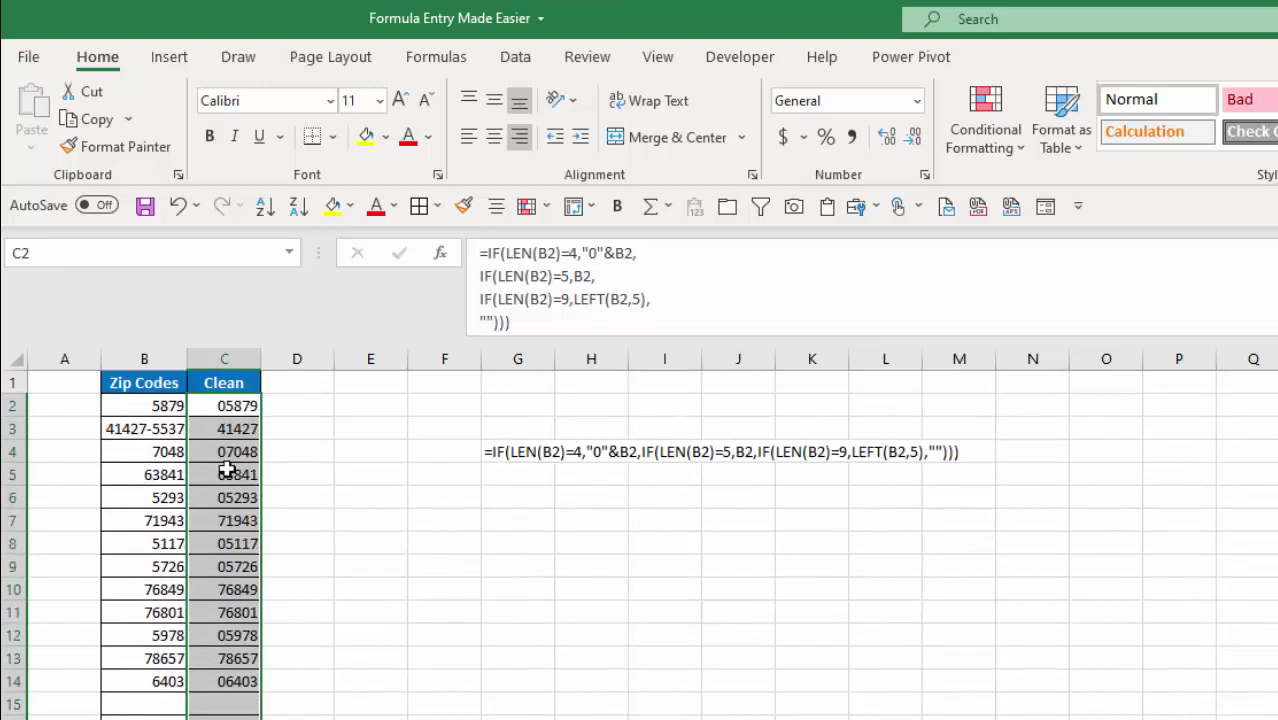
left_click(220, 567)
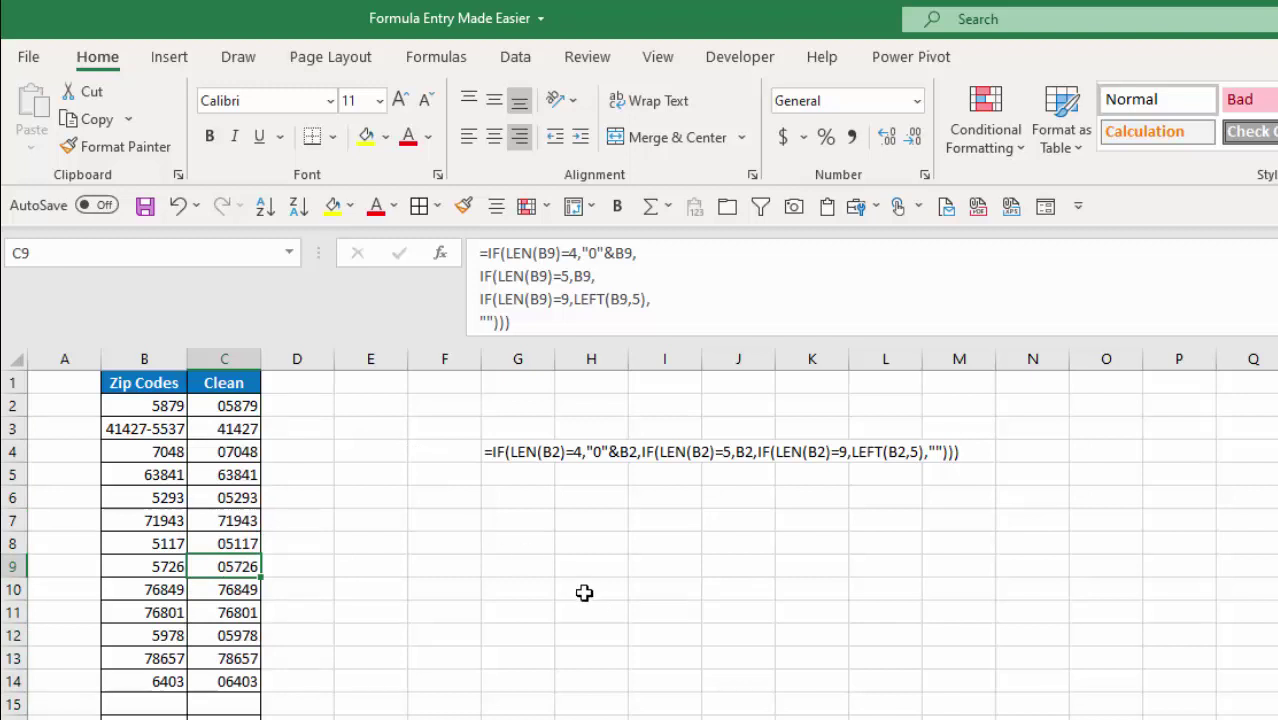
left_click_drag(553, 340, 535, 262)
Delete the leading apostrophe from G4's formula so it calculates to 05879
left_click(528, 389)
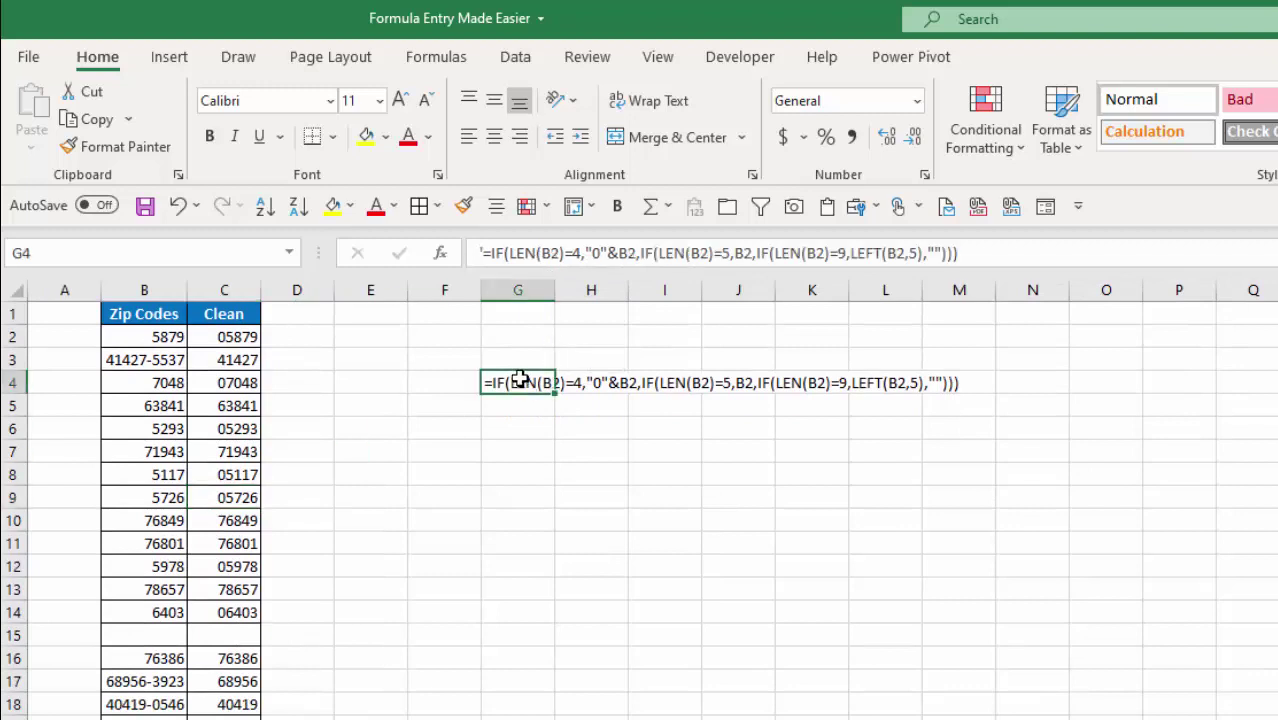
left_click(477, 253)
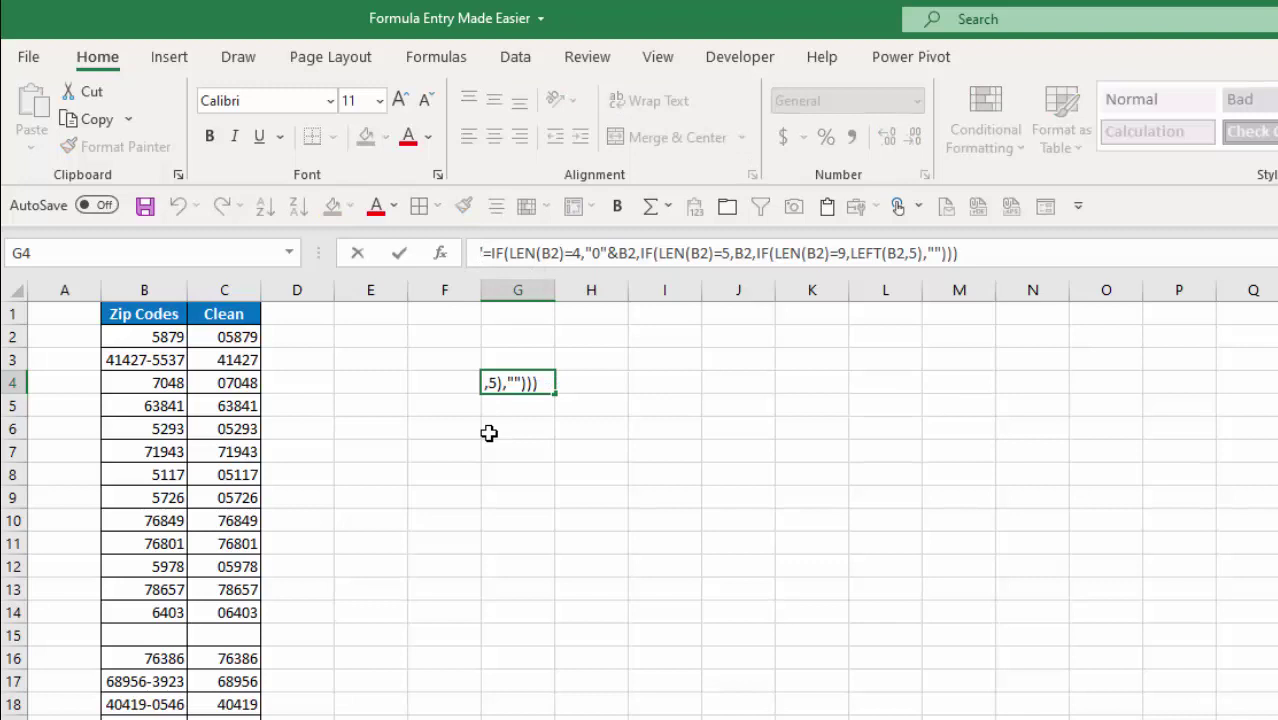
key("Delete")
key("ctrl+Return")
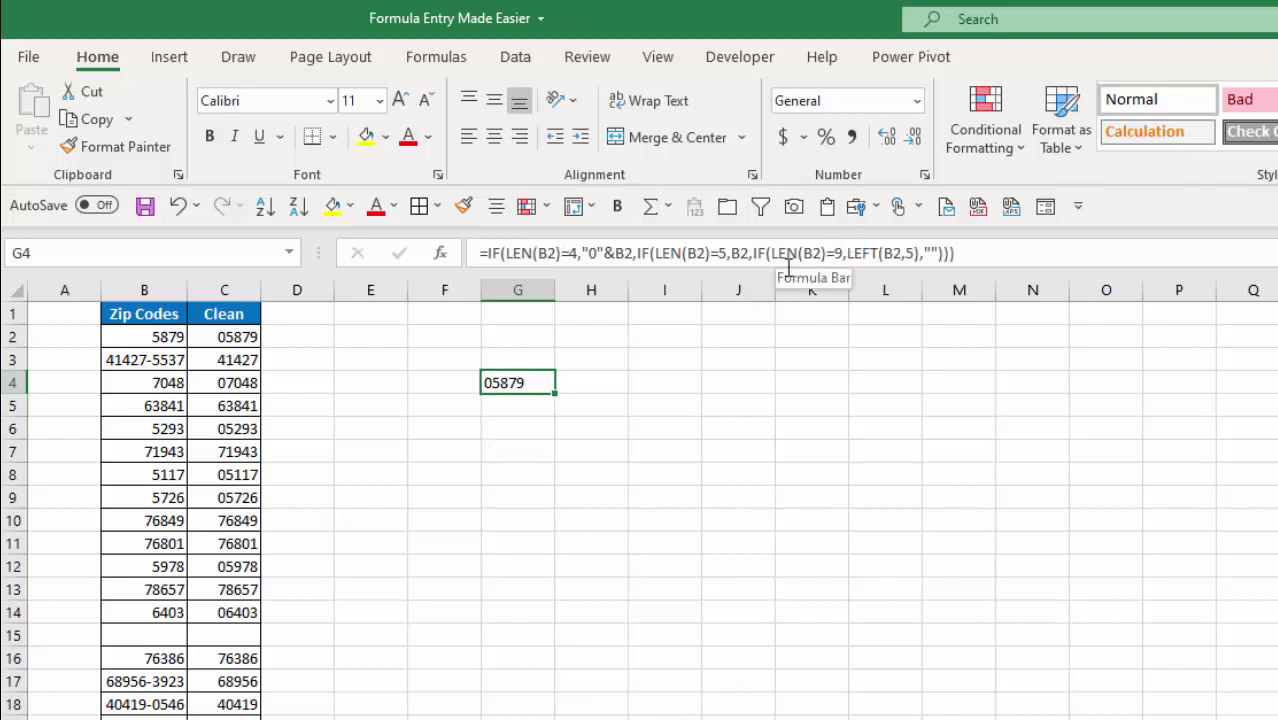
Break G4's formula into four lines after each IF result and after LEFT(B2,5)
left_click_drag(782, 267, 775, 358)
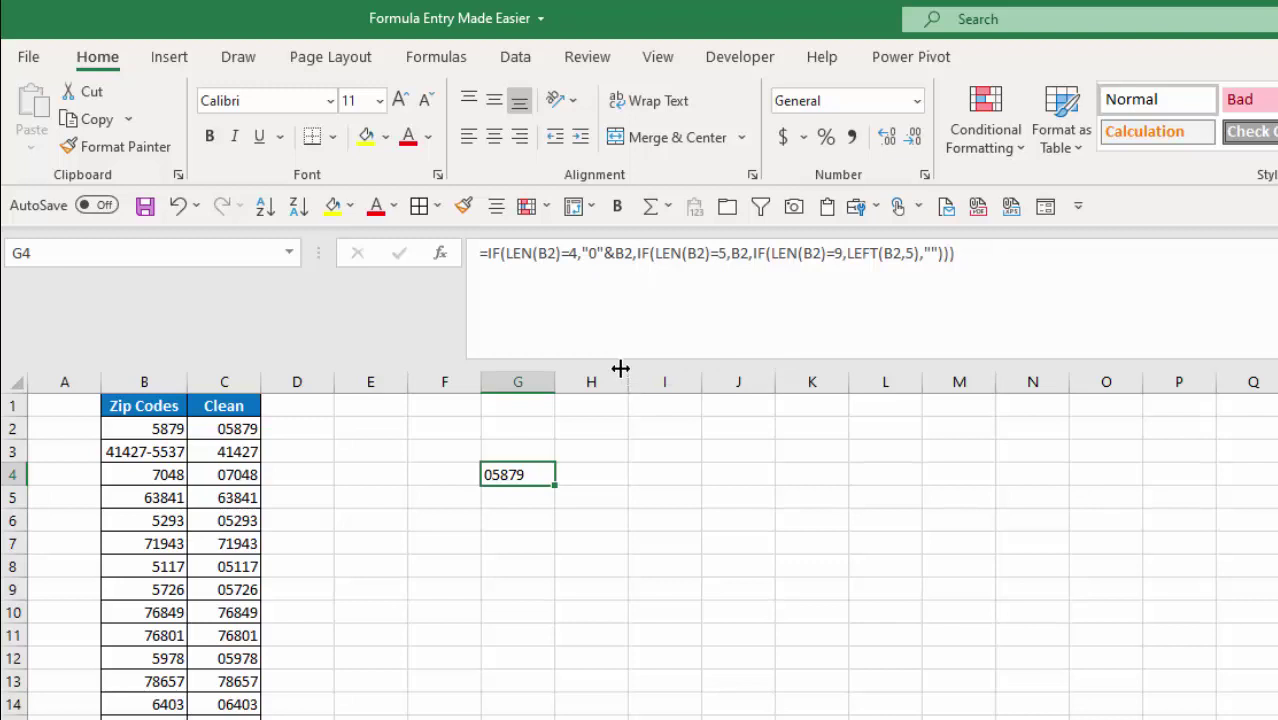
left_click(634, 254)
key("alt+Return")
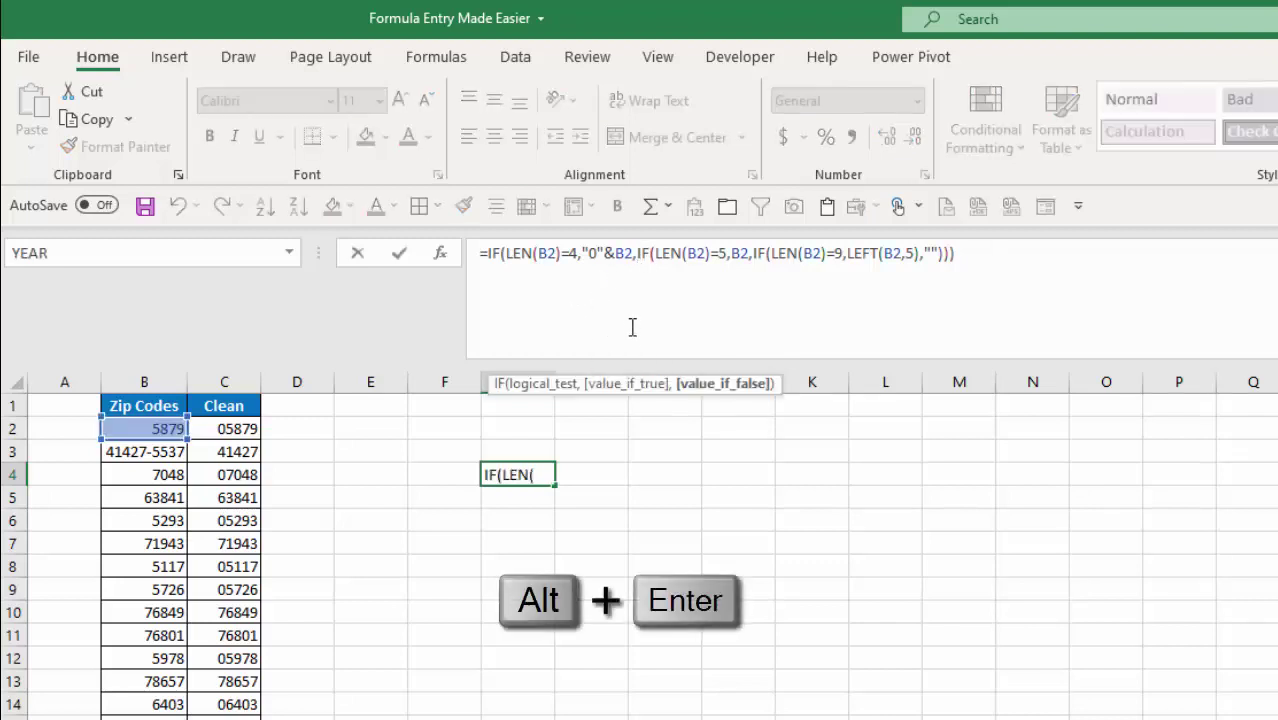
left_click(594, 276)
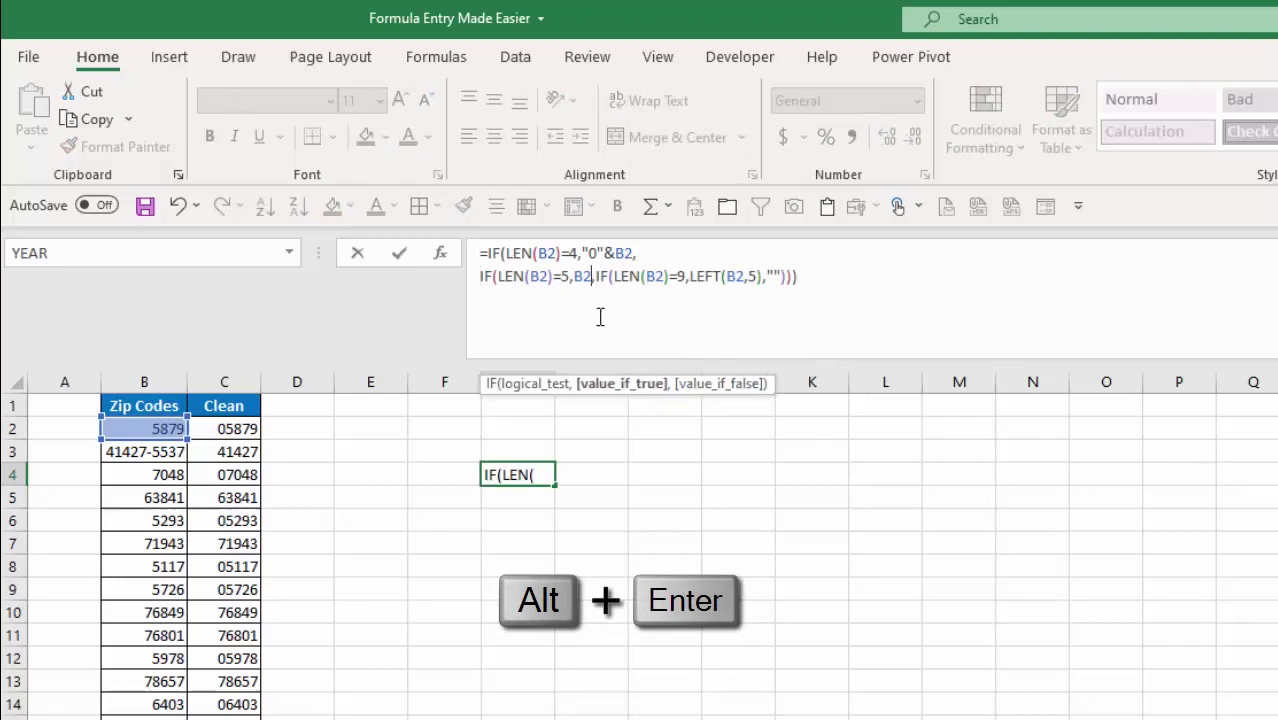
left_click(597, 274)
key("alt+Return")
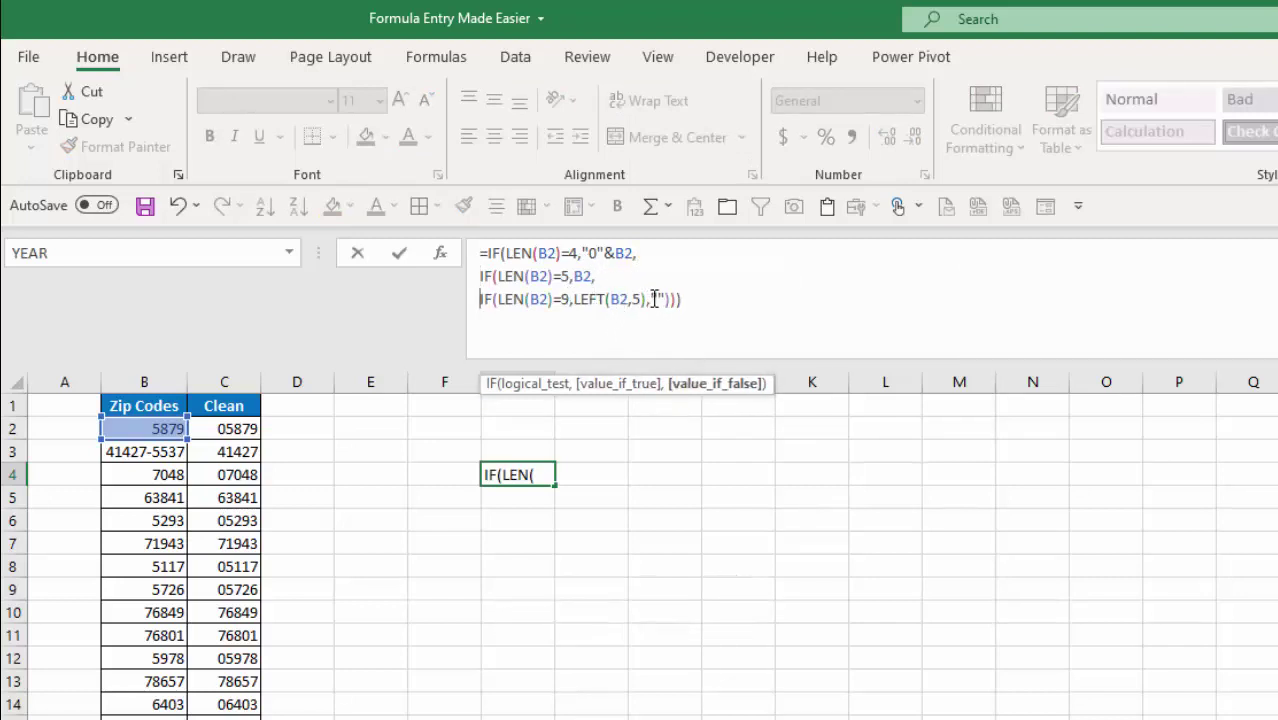
left_click(651, 299)
key("alt+Return")
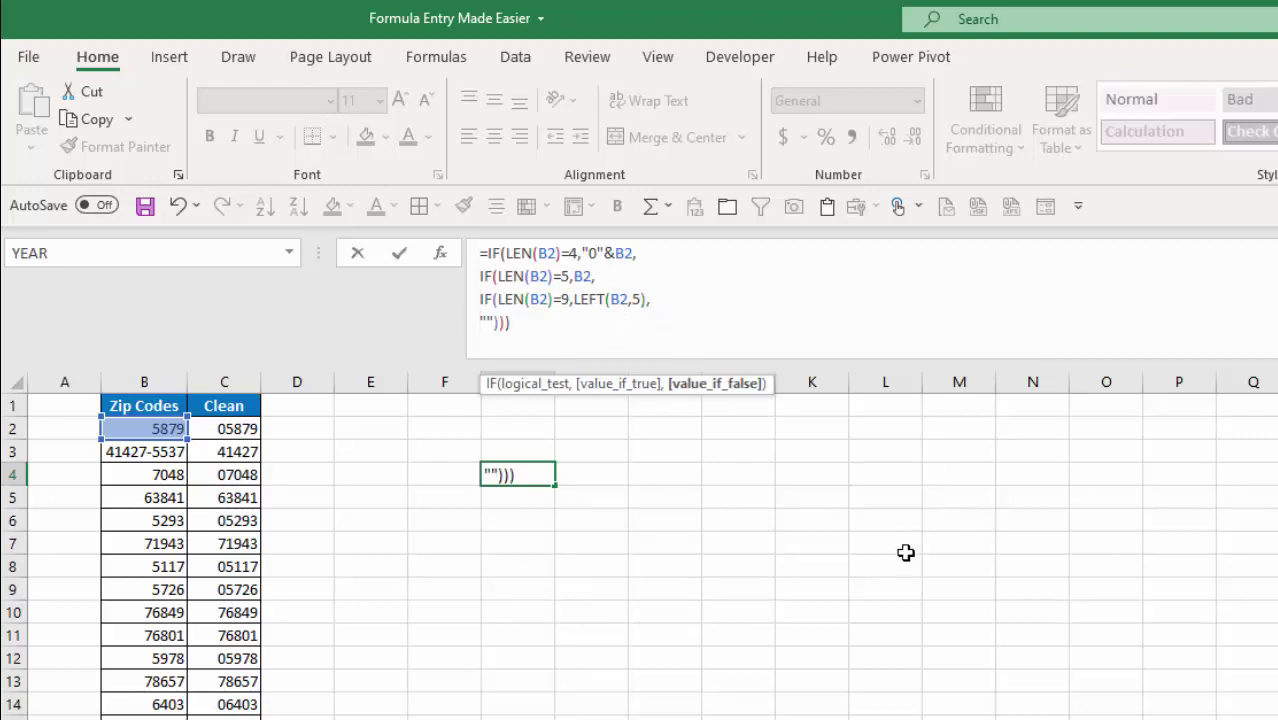
key("ctrl+Return")
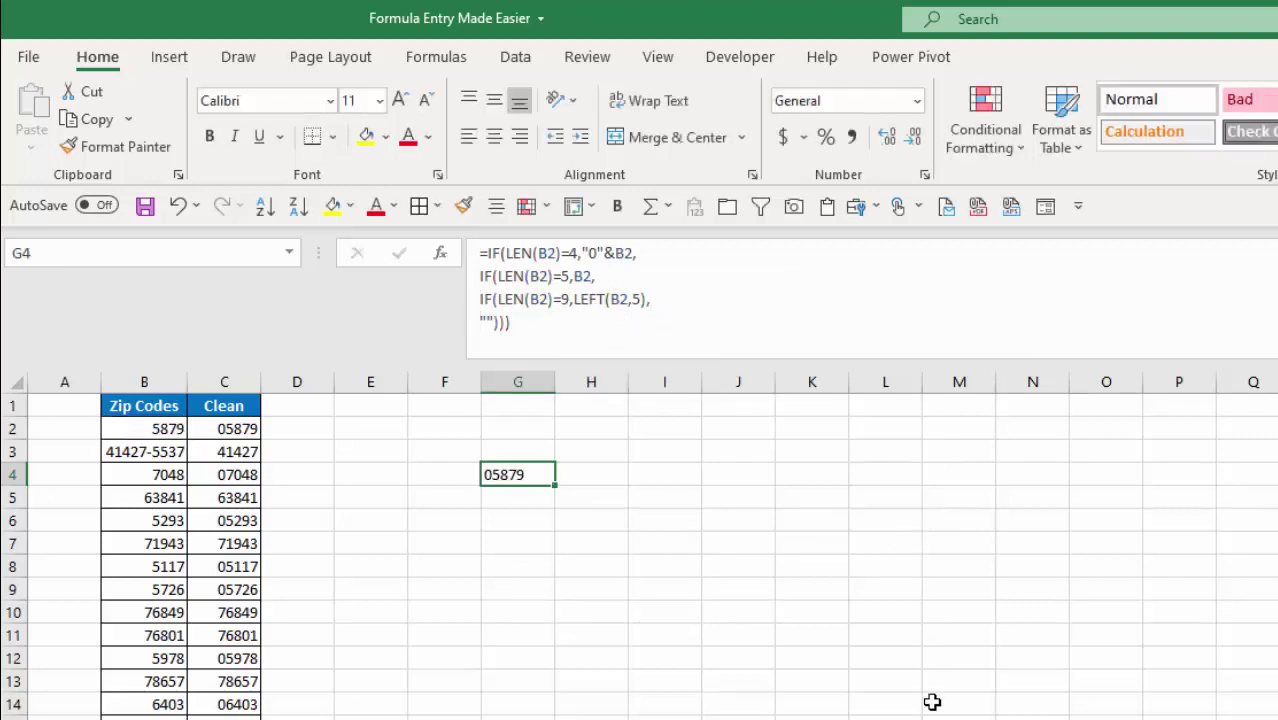